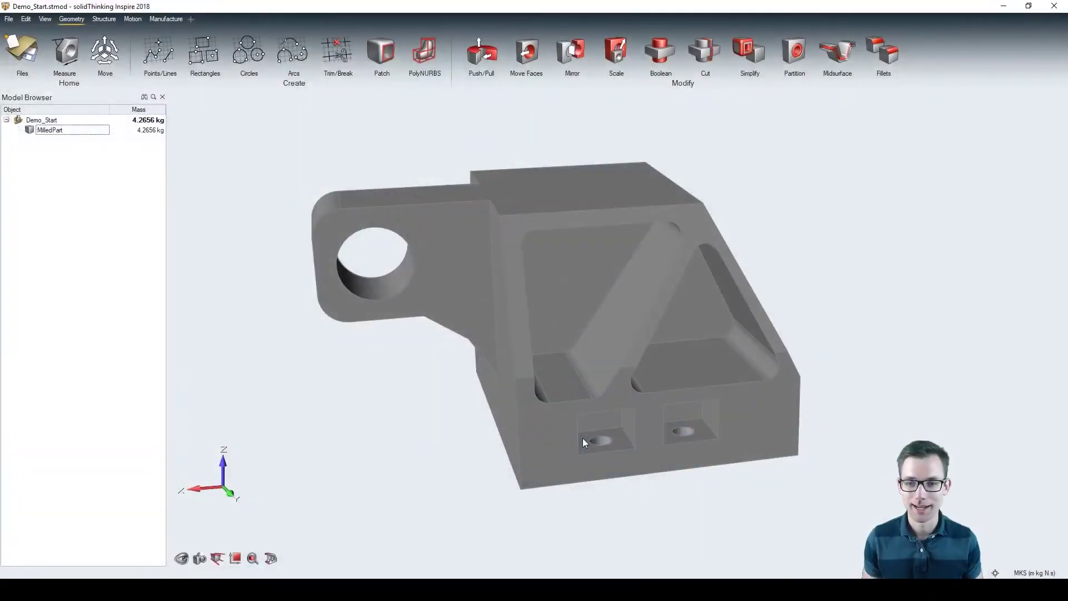
Orbit and pan around the MilledPart bracket to inspect its pockets and underside, then show the Simplify tools
{"action": "right_click_drag", "start_coordinate": [420, 279], "coordinate": [449, 316]}
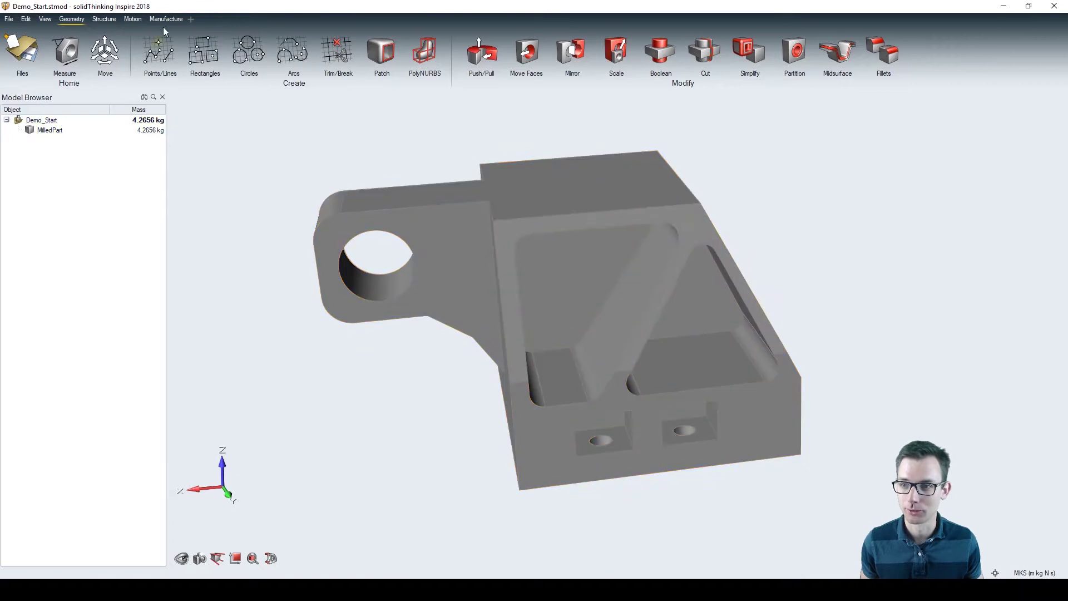
{"action": "right_click_drag", "start_coordinate": [762, 395], "coordinate": [936, 354]}
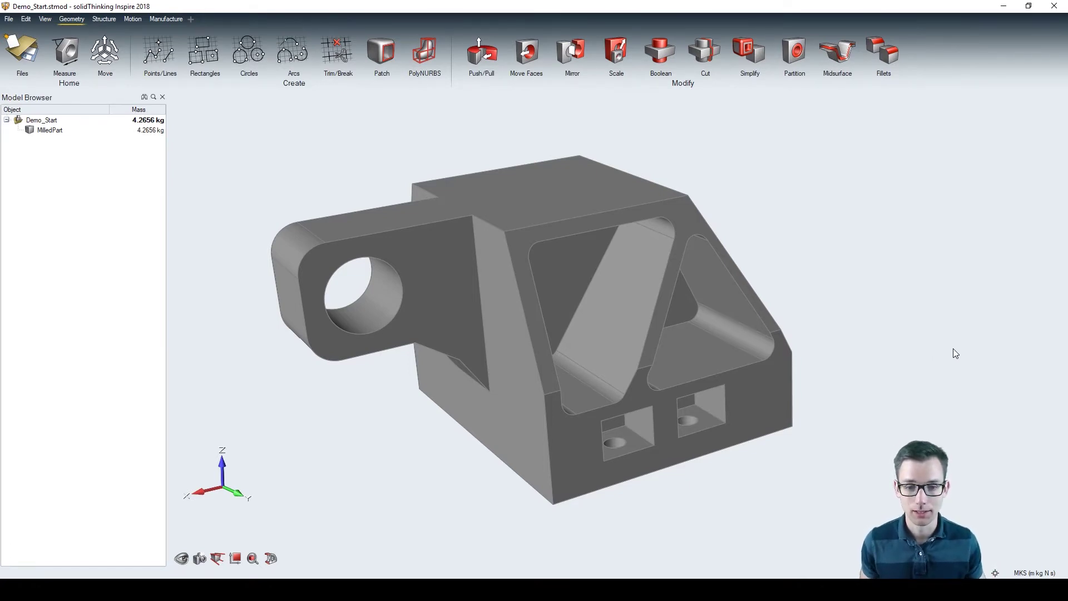
{"action": "right_click_drag", "start_coordinate": [953, 348], "coordinate": [723, 239]}
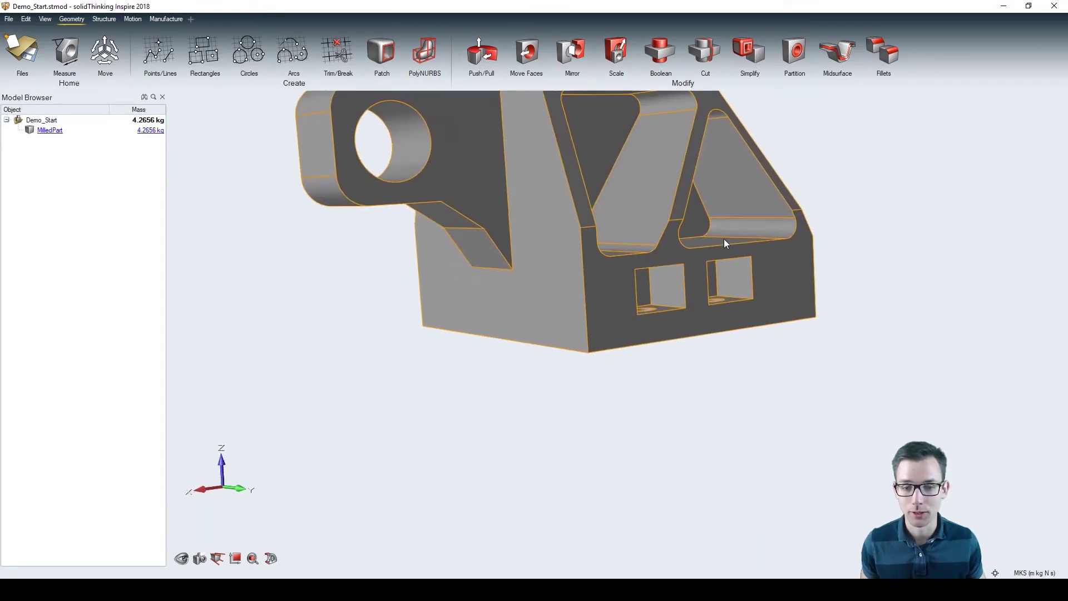
{"action": "middle_click_drag", "start_coordinate": [724, 238], "coordinate": [709, 334]}
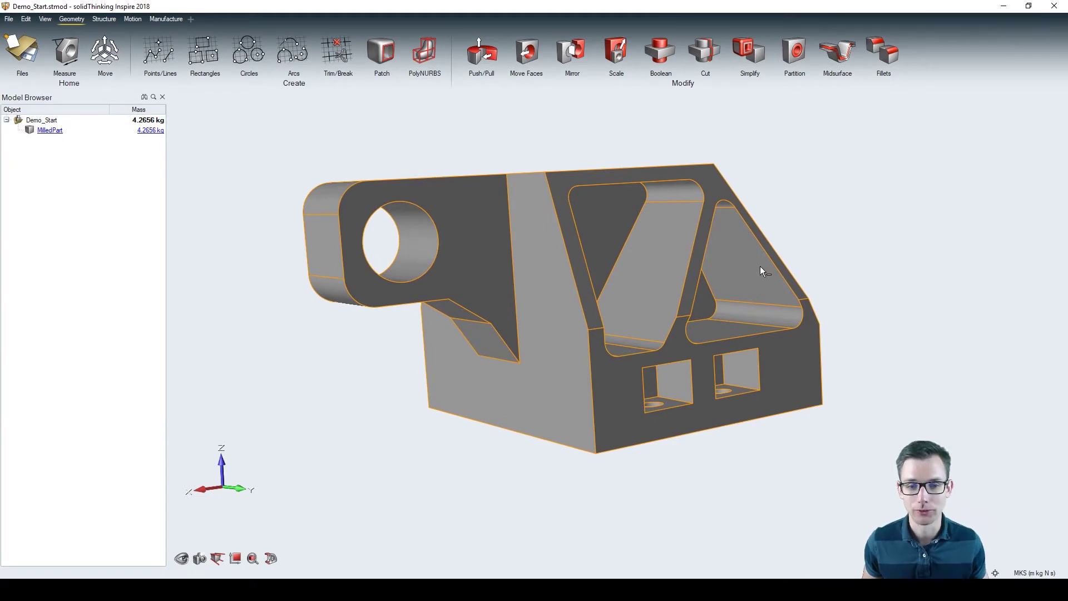
{"action": "middle_click_drag", "start_coordinate": [759, 266], "coordinate": [565, 320]}
{"action": "right_click_drag", "start_coordinate": [566, 320], "coordinate": [470, 309]}
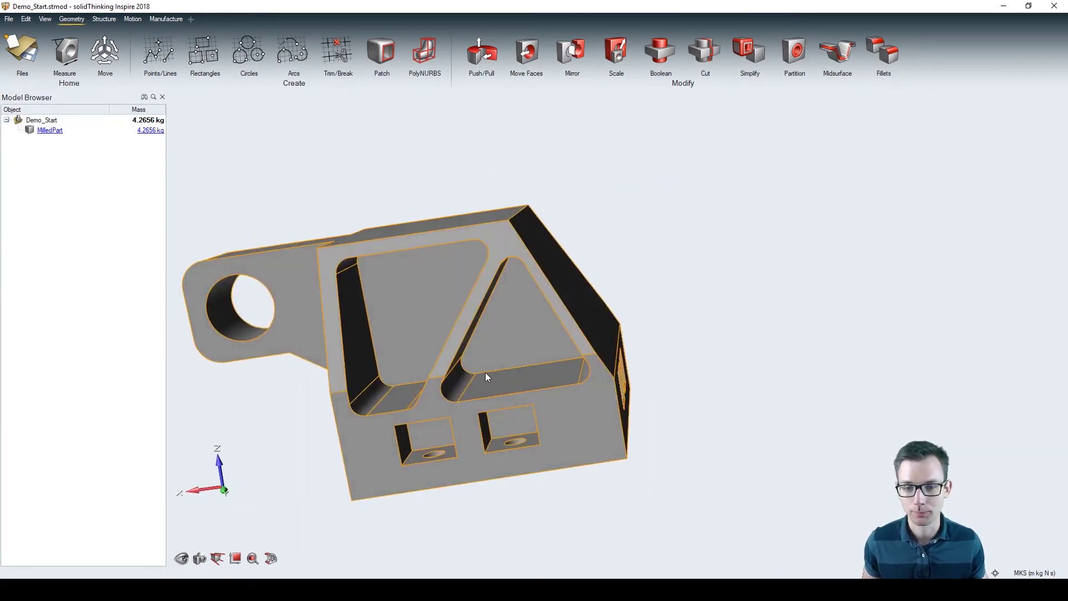
{"action": "right_click_drag", "start_coordinate": [486, 377], "coordinate": [613, 262]}
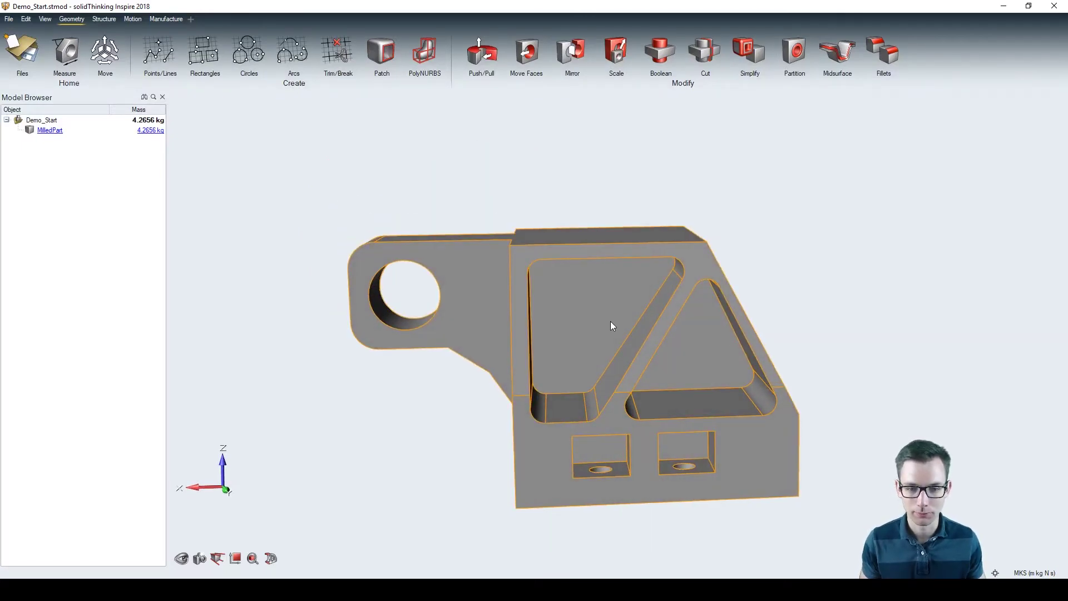
{"action": "mouse_move", "coordinate": [612, 320]}
{"action": "right_mouse_down"}
{"action": "mouse_move", "coordinate": [625, 394]}
{"action": "mouse_move", "coordinate": [617, 328]}
{"action": "right_mouse_up"}
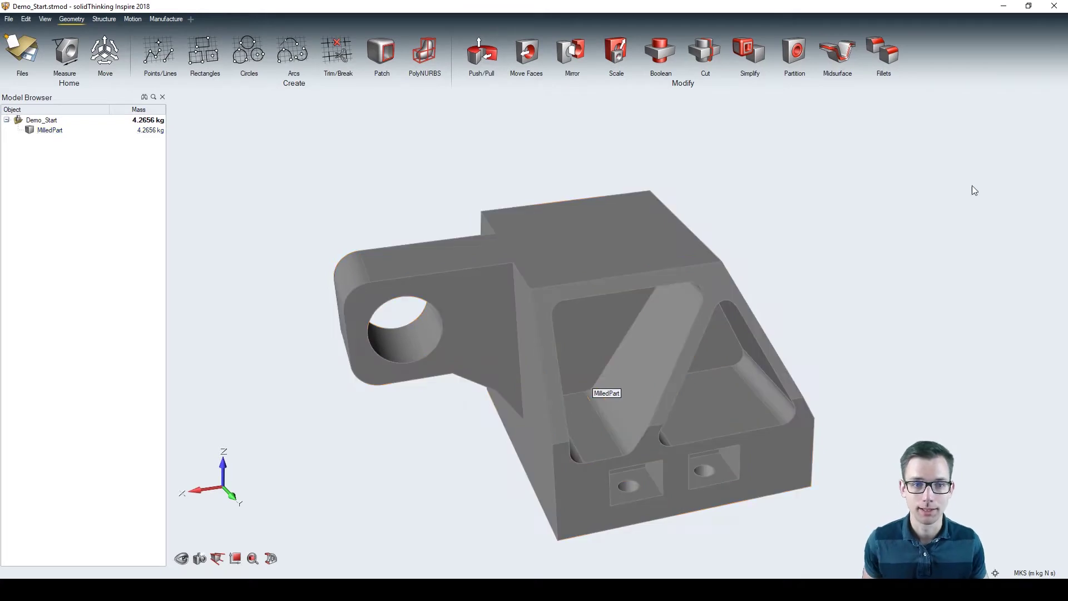
{"action": "left_click", "coordinate": [742, 53]}
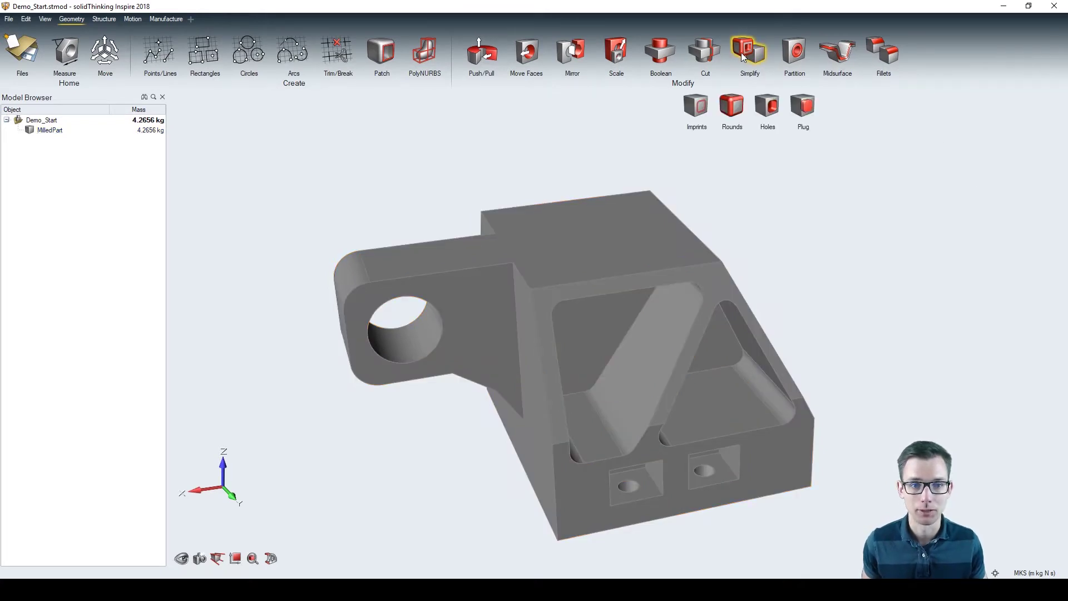
Find the part's holes and pockets with the Holes tool and fill the left triangular pocket
{"action": "left_click", "coordinate": [766, 109]}
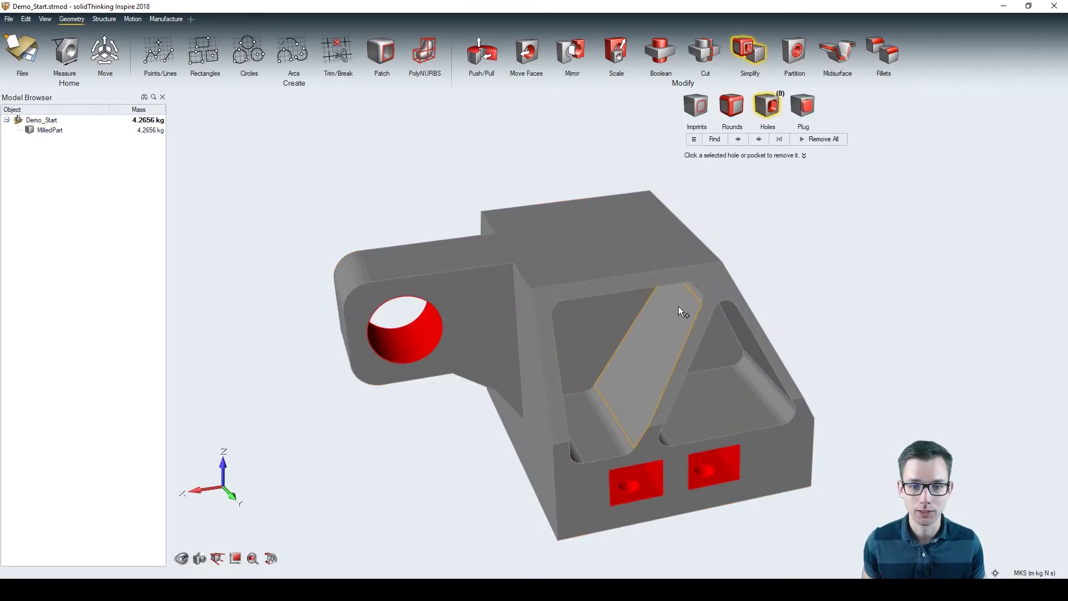
{"action": "right_click_drag", "start_coordinate": [679, 306], "coordinate": [779, 162]}
{"action": "left_click", "coordinate": [789, 138]}
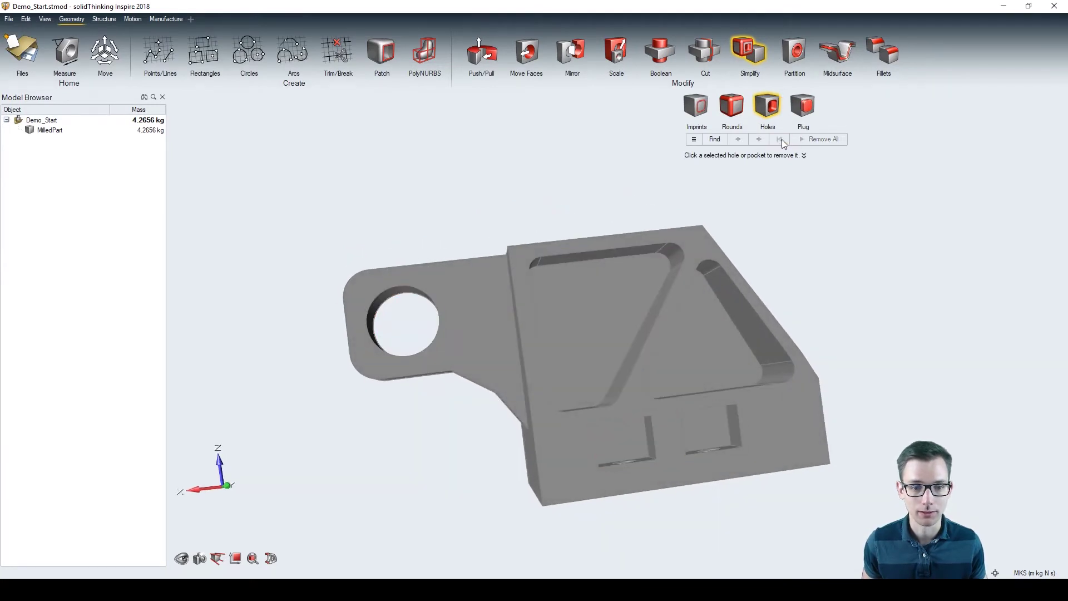
{"action": "right_click_drag", "start_coordinate": [695, 273], "coordinate": [638, 288]}
{"action": "left_click", "coordinate": [588, 325]}
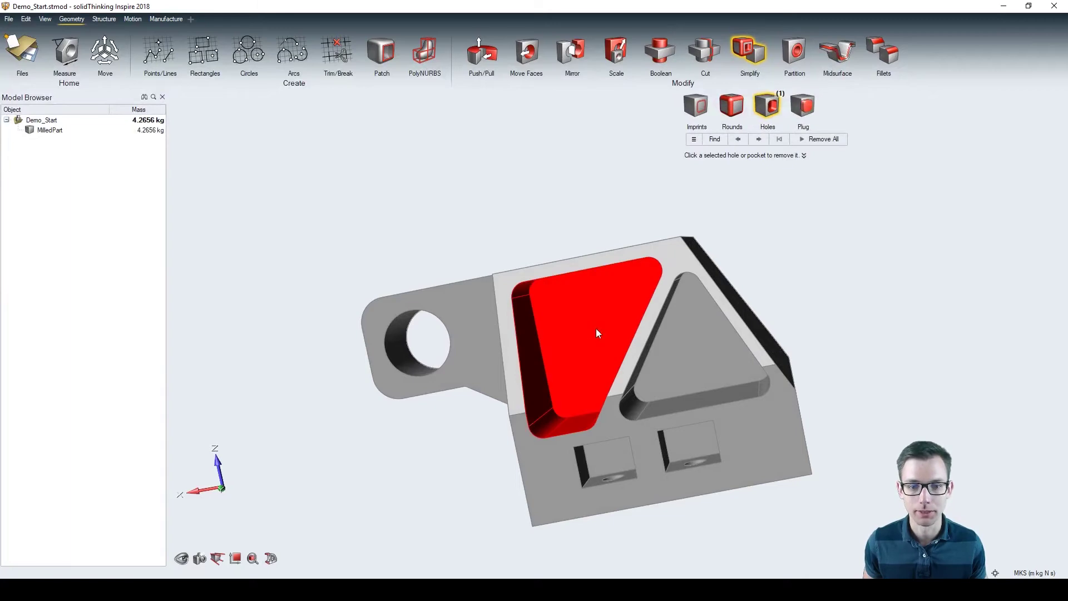
{"action": "right_click_drag", "start_coordinate": [546, 386], "coordinate": [586, 326]}
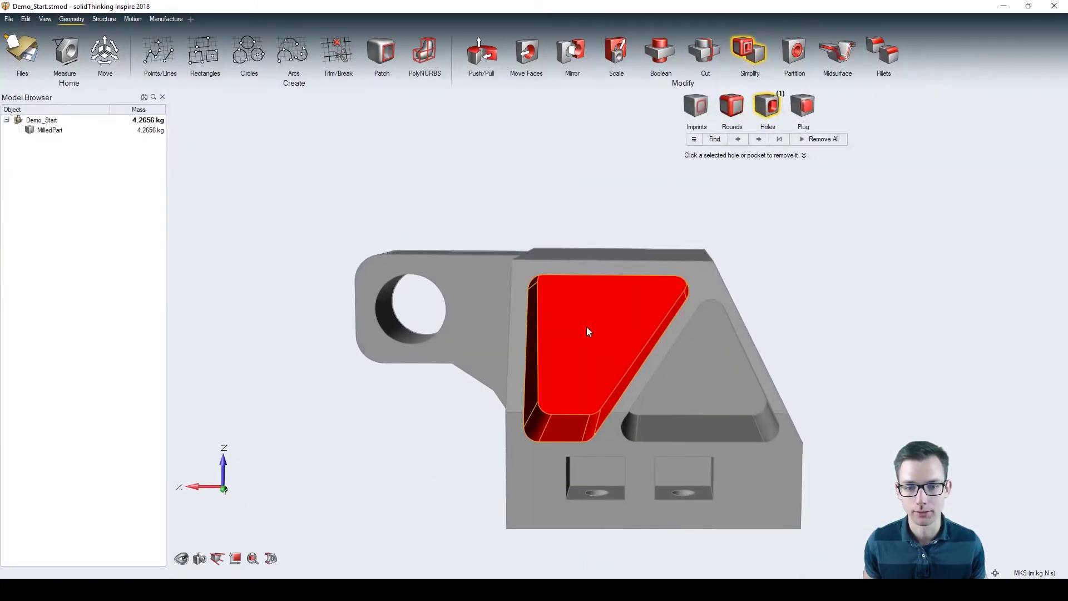
{"action": "left_click", "coordinate": [598, 338]}
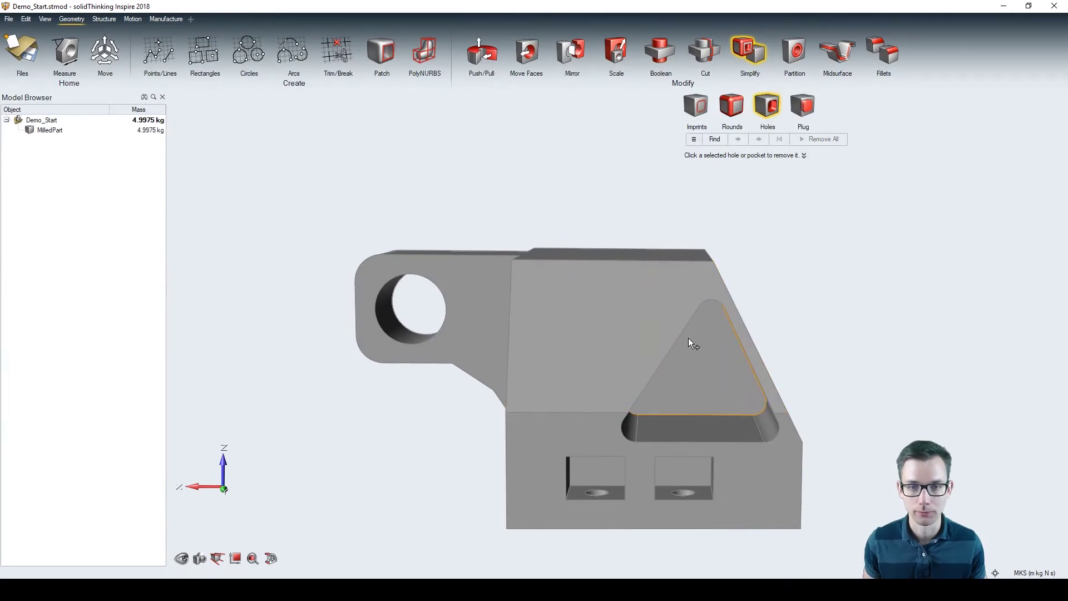
Fill the right triangular pocket and a pocket on the far side of the bracket
{"action": "left_click", "coordinate": [695, 394]}
{"action": "left_click", "coordinate": [706, 386]}
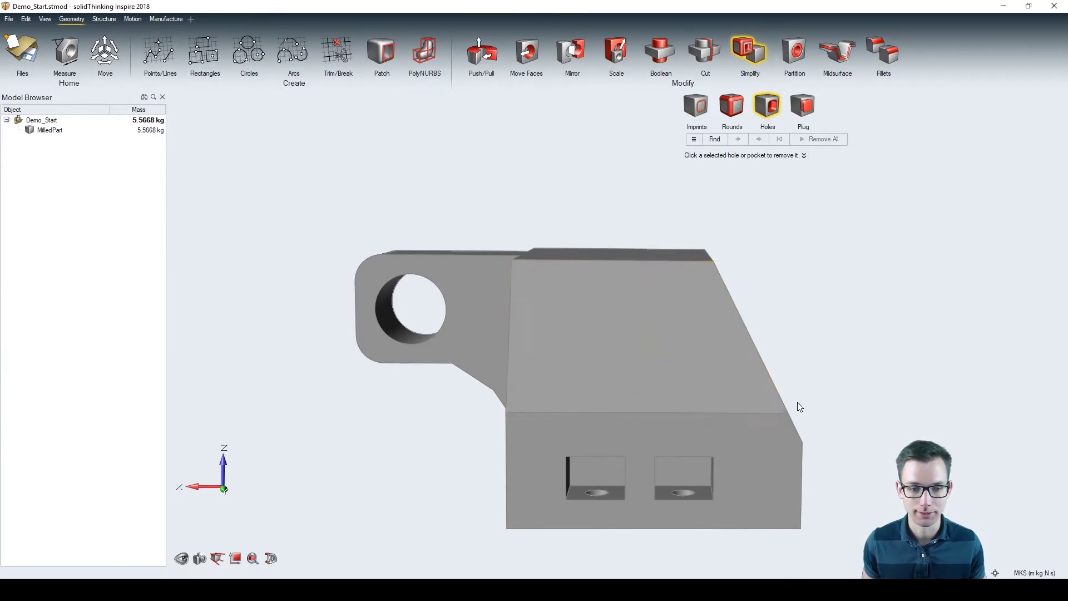
{"action": "right_click_drag", "start_coordinate": [834, 392], "coordinate": [562, 219]}
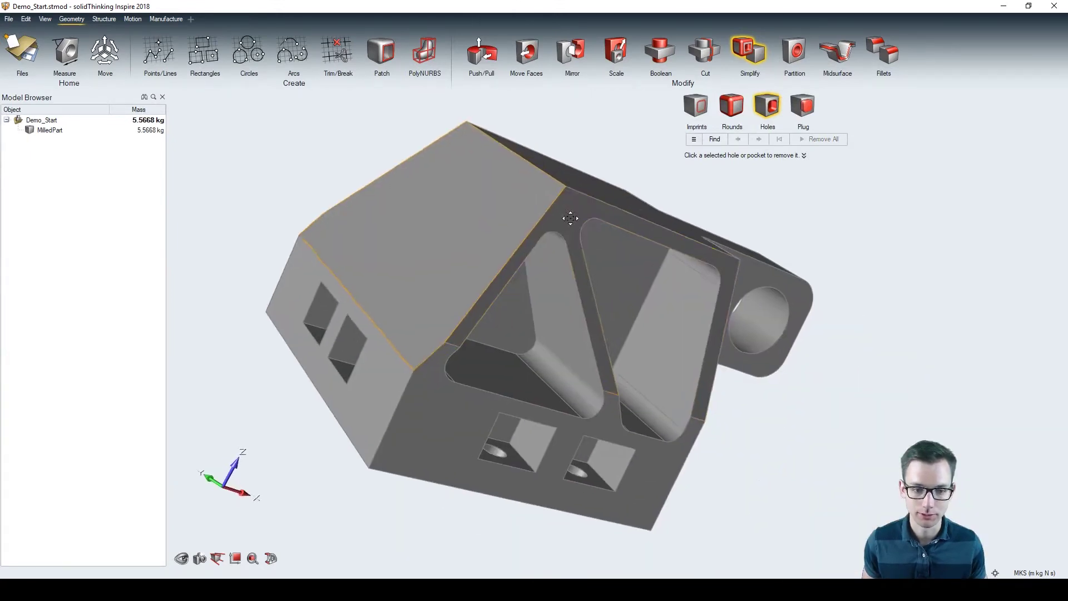
{"action": "left_click", "coordinate": [535, 323]}
{"action": "left_click", "coordinate": [512, 325]}
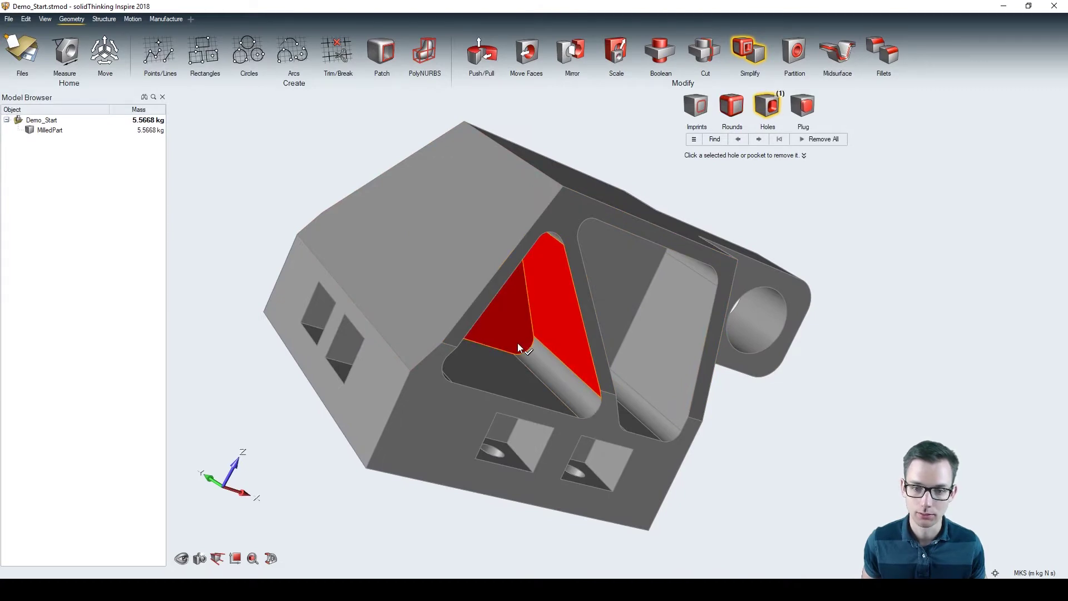
{"action": "left_click", "coordinate": [517, 340]}
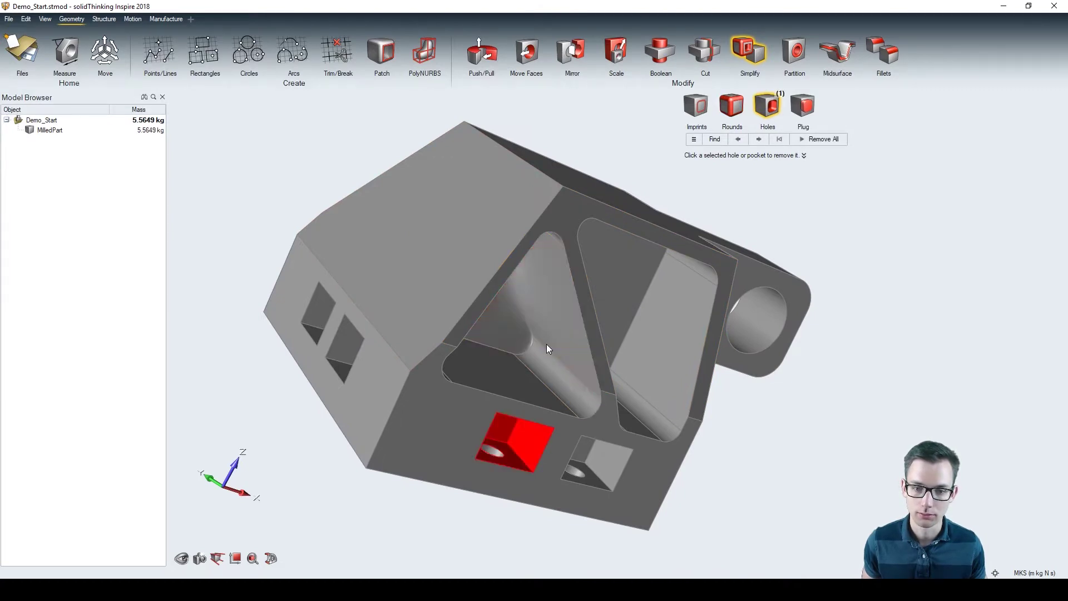
{"action": "right_click_drag", "start_coordinate": [545, 348], "coordinate": [669, 282]}
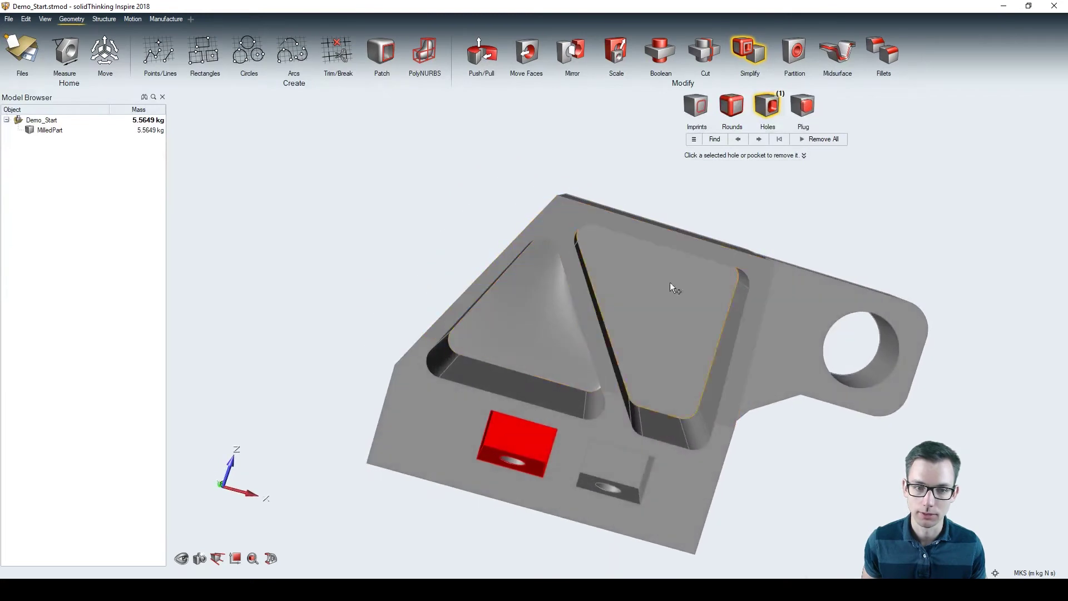
Clear the found-hole selection and fill another triangular pocket
{"action": "left_click", "coordinate": [740, 139]}
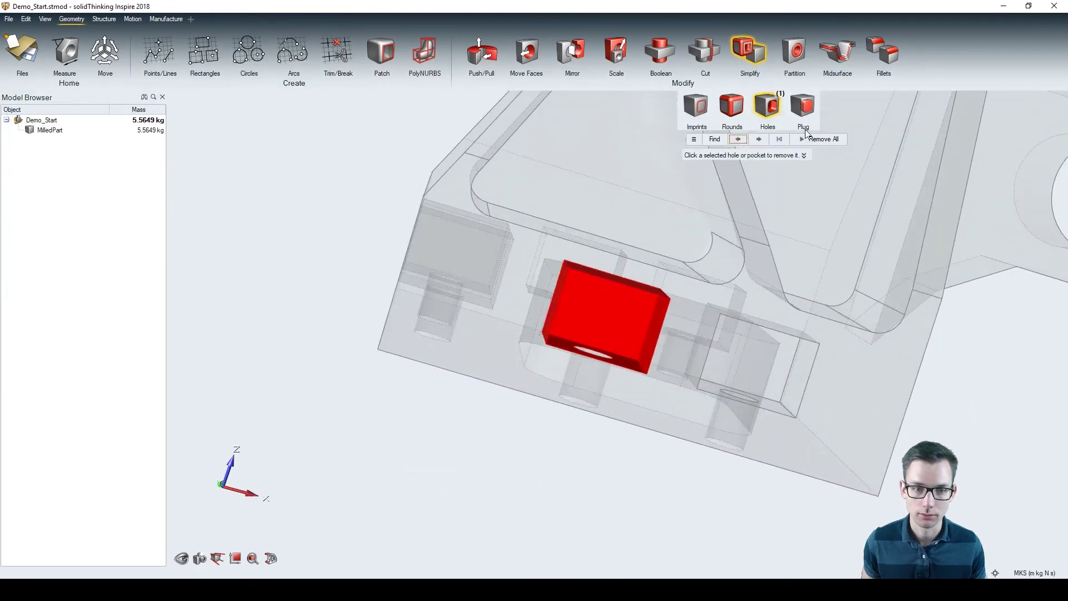
{"action": "left_click", "coordinate": [779, 141]}
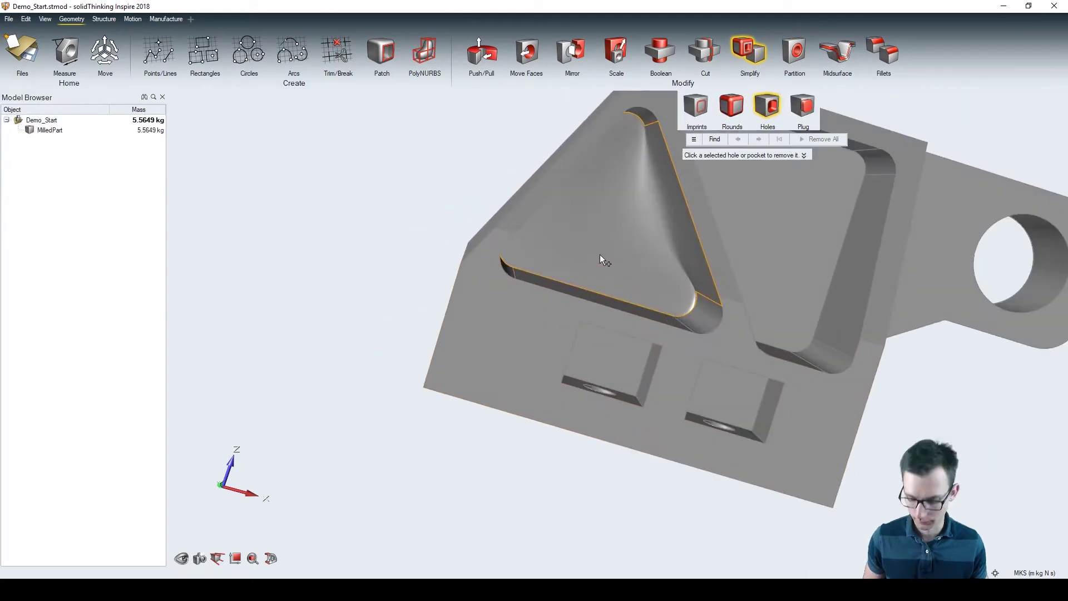
{"action": "left_click", "coordinate": [612, 240]}
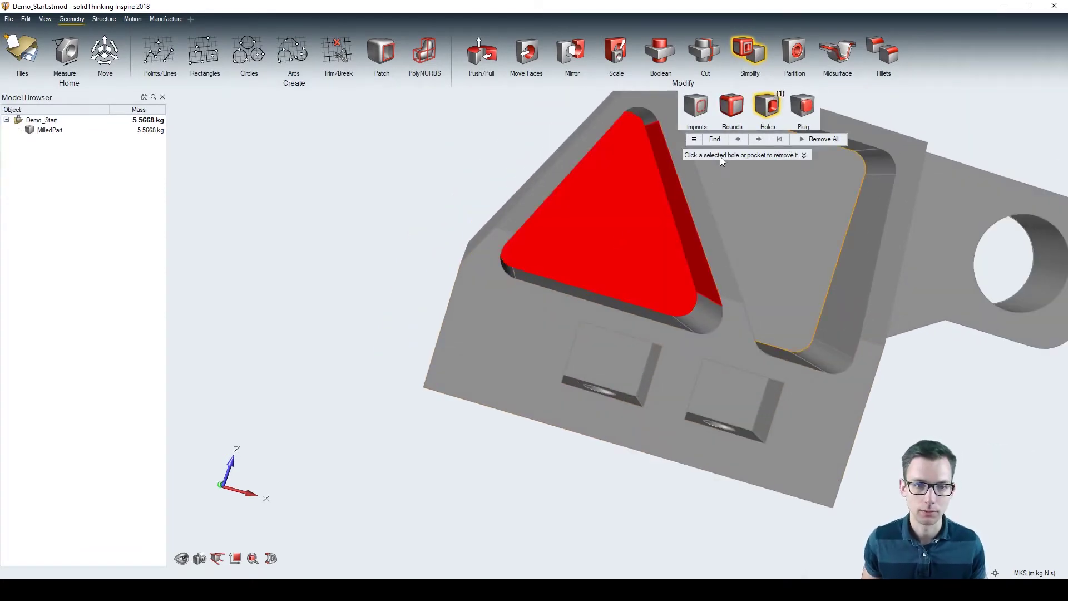
{"action": "left_click", "coordinate": [678, 218]}
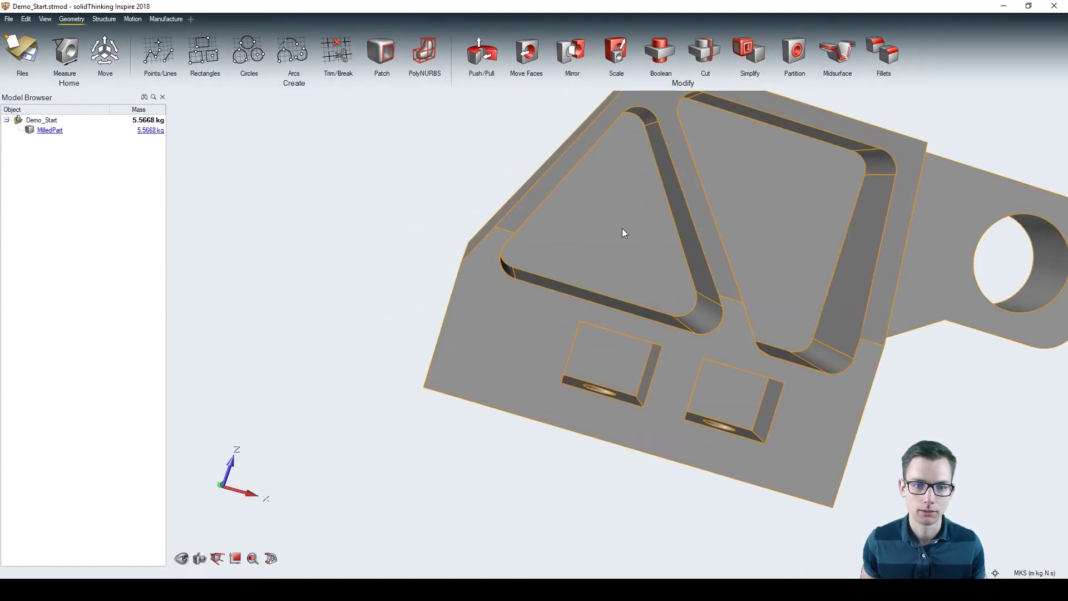
{"action": "key", "text": "p"}
Re-find holes, fill the last triangular and right-hand pockets for 6.868 kg, and exit Holes
{"action": "left_click", "coordinate": [762, 45]}
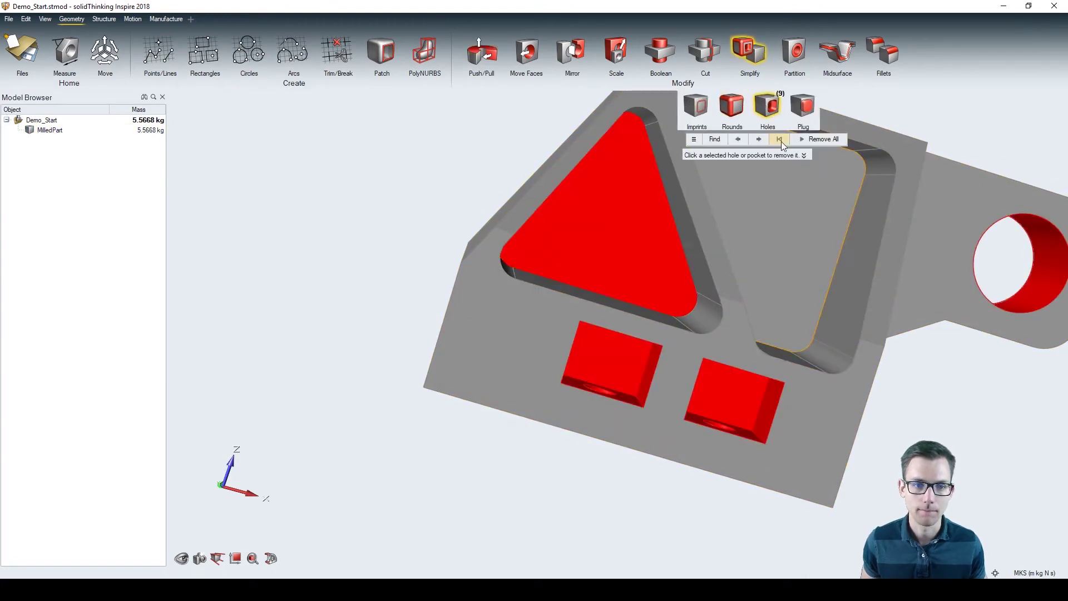
{"action": "left_click", "coordinate": [778, 139]}
{"action": "left_click", "coordinate": [599, 210]}
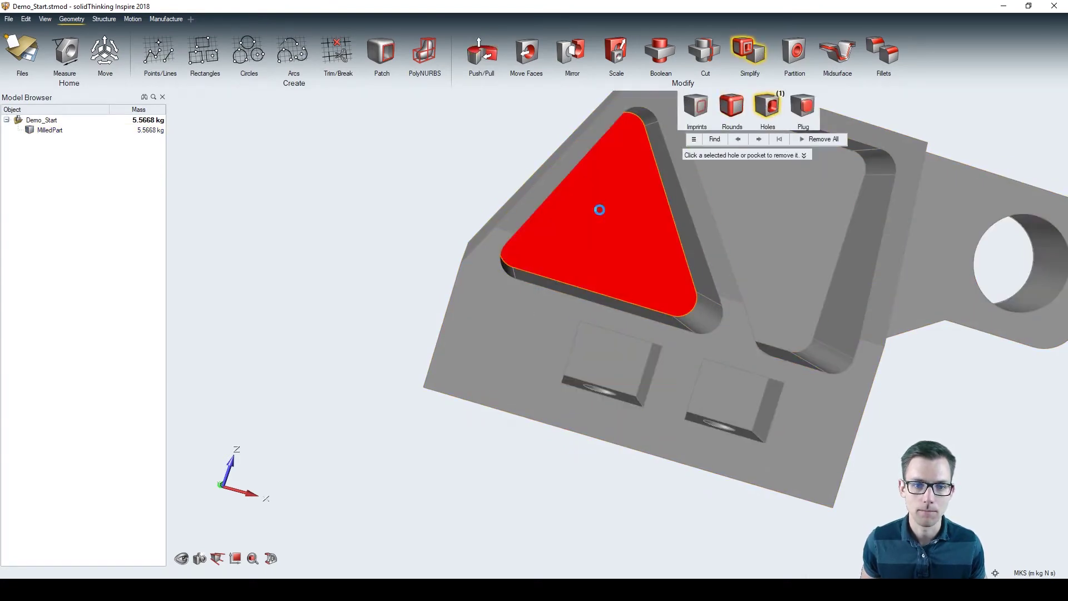
{"action": "left_click", "coordinate": [622, 231]}
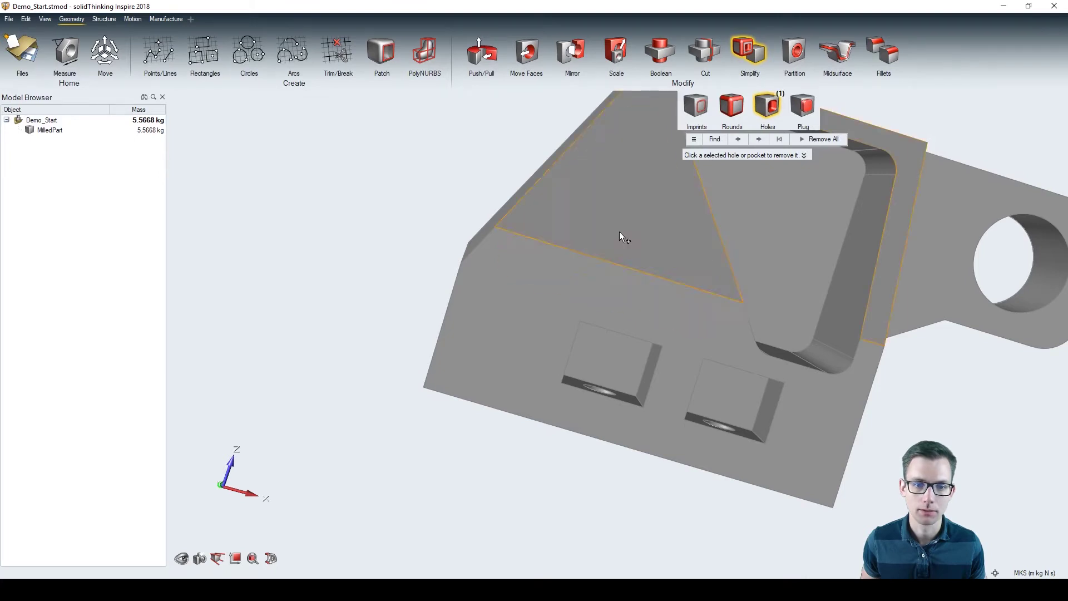
{"action": "left_click", "coordinate": [798, 233]}
{"action": "scroll", "coordinate": [773, 253], "scroll_direction": "down", "scroll_amount": 3}
{"action": "right_click_drag", "start_coordinate": [753, 248], "coordinate": [553, 367]}
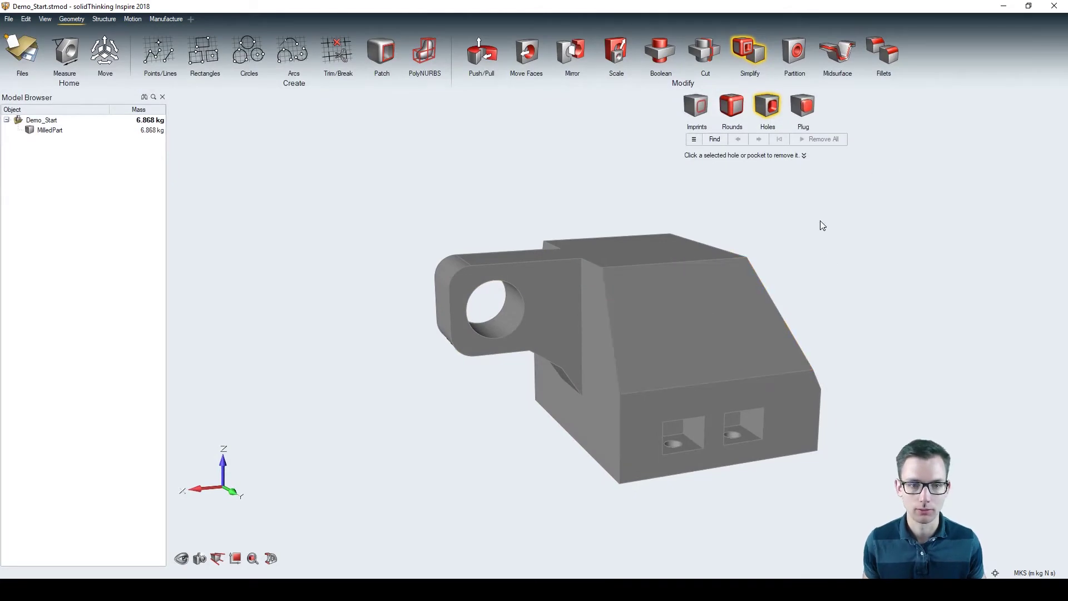
{"action": "right_click", "coordinate": [846, 213]}
Select the solid 6.868 kg MilledPart, zoom and orbit to inspect its top and underside, then deselect it
{"action": "left_click", "coordinate": [657, 300]}
{"action": "scroll", "coordinate": [689, 341], "scroll_direction": "down", "scroll_amount": 1}
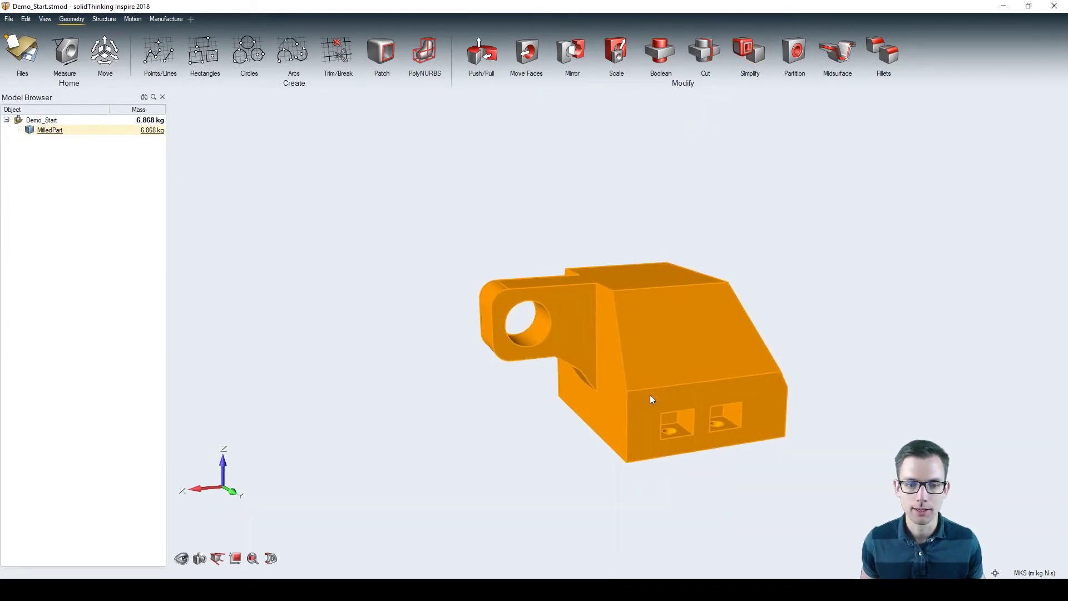
{"action": "scroll", "coordinate": [637, 429], "scroll_direction": "up", "scroll_amount": 4}
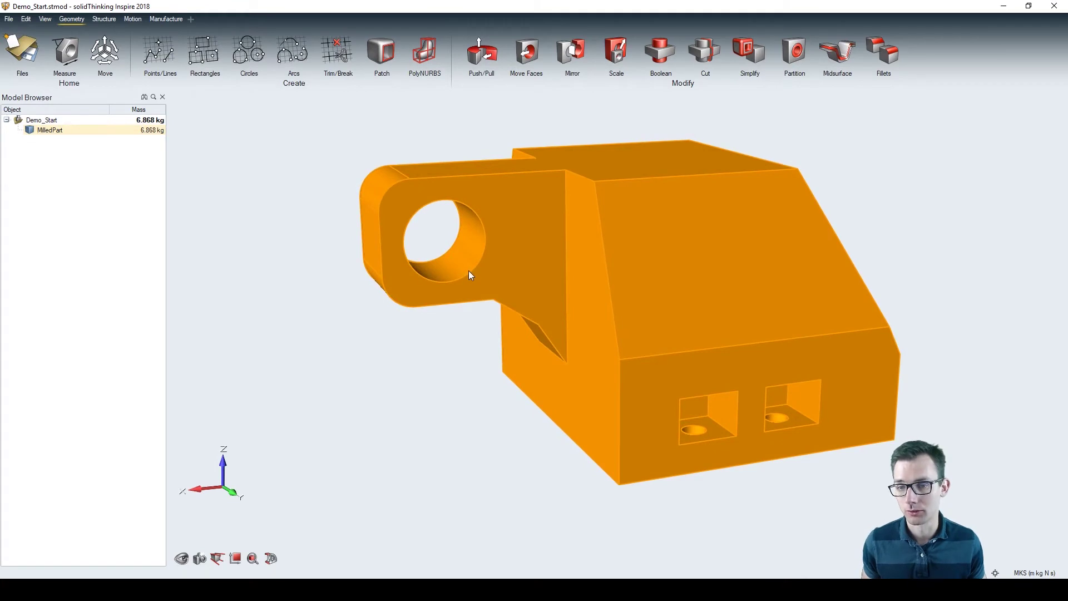
{"action": "scroll", "coordinate": [468, 270], "scroll_direction": "down", "scroll_amount": 1}
{"action": "scroll", "coordinate": [623, 384], "scroll_direction": "up", "scroll_amount": 3}
{"action": "scroll", "coordinate": [623, 384], "scroll_direction": "down", "scroll_amount": 3}
{"action": "middle_click_drag", "start_coordinate": [629, 336], "coordinate": [646, 378]}
{"action": "right_click_drag", "start_coordinate": [631, 425], "coordinate": [633, 383]}
{"action": "scroll", "coordinate": [629, 395], "scroll_direction": "down", "scroll_amount": 2}
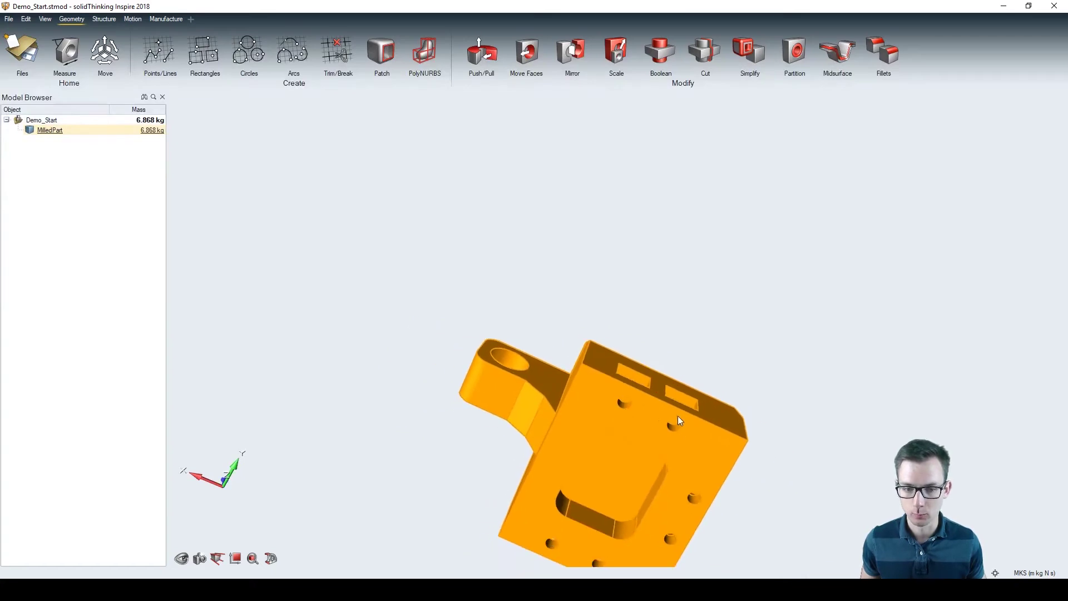
{"action": "right_click_drag", "start_coordinate": [678, 415], "coordinate": [530, 290]}
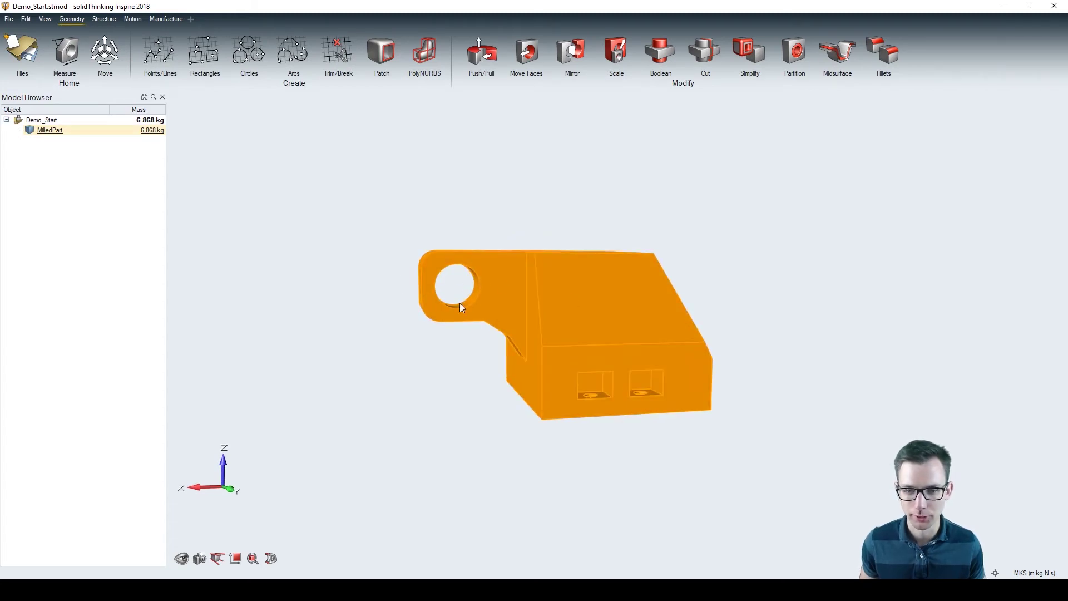
{"action": "scroll", "coordinate": [450, 295], "scroll_direction": "down", "scroll_amount": 2}
{"action": "scroll", "coordinate": [448, 294], "scroll_direction": "up", "scroll_amount": 2}
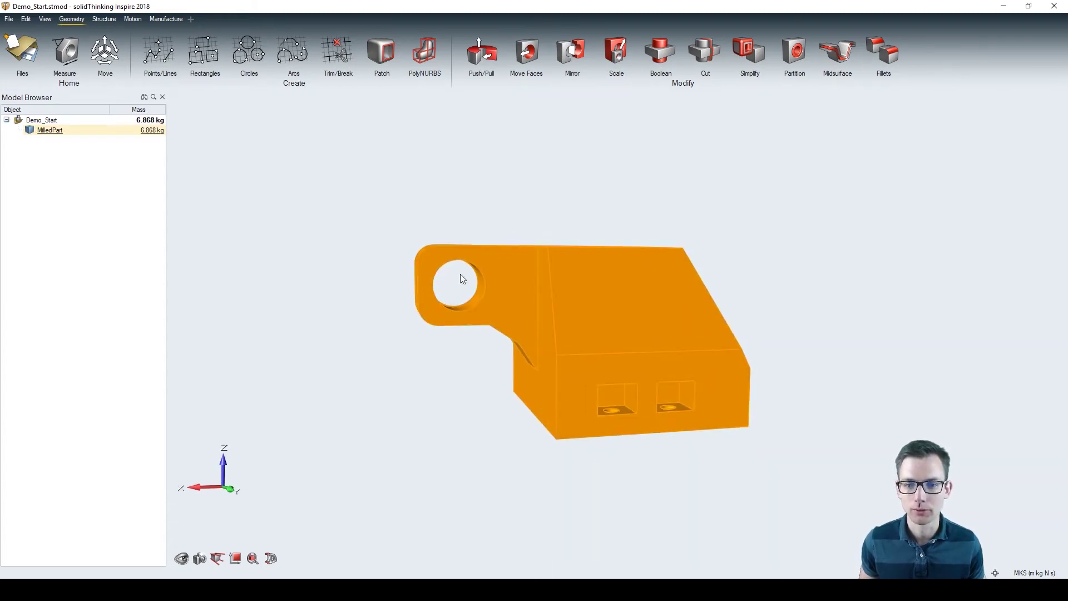
{"action": "scroll", "coordinate": [457, 271], "scroll_direction": "down", "scroll_amount": 1}
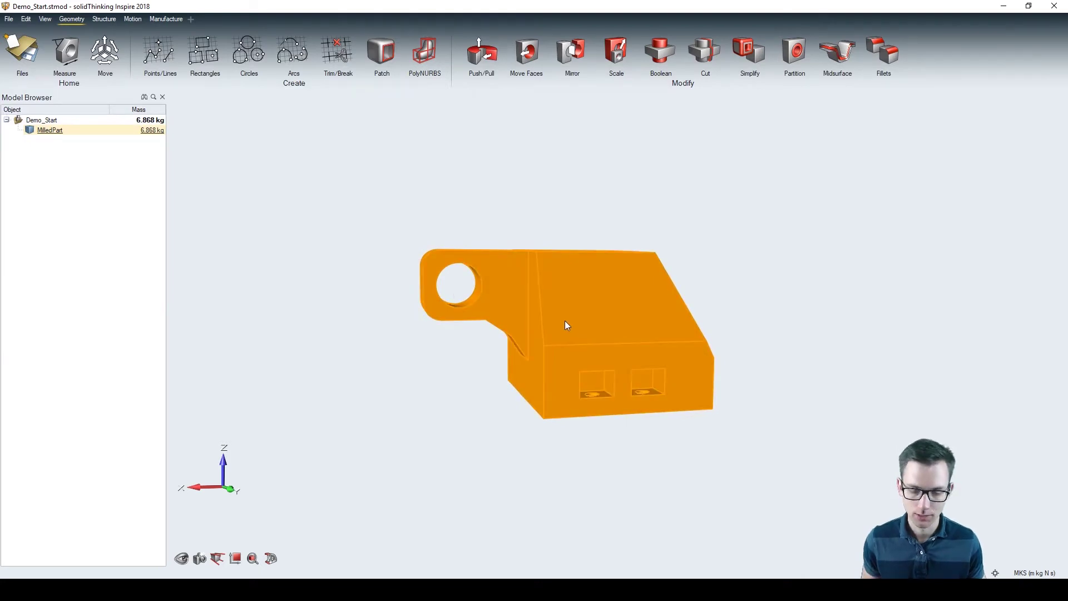
{"action": "right_click_drag", "start_coordinate": [565, 325], "coordinate": [601, 341]}
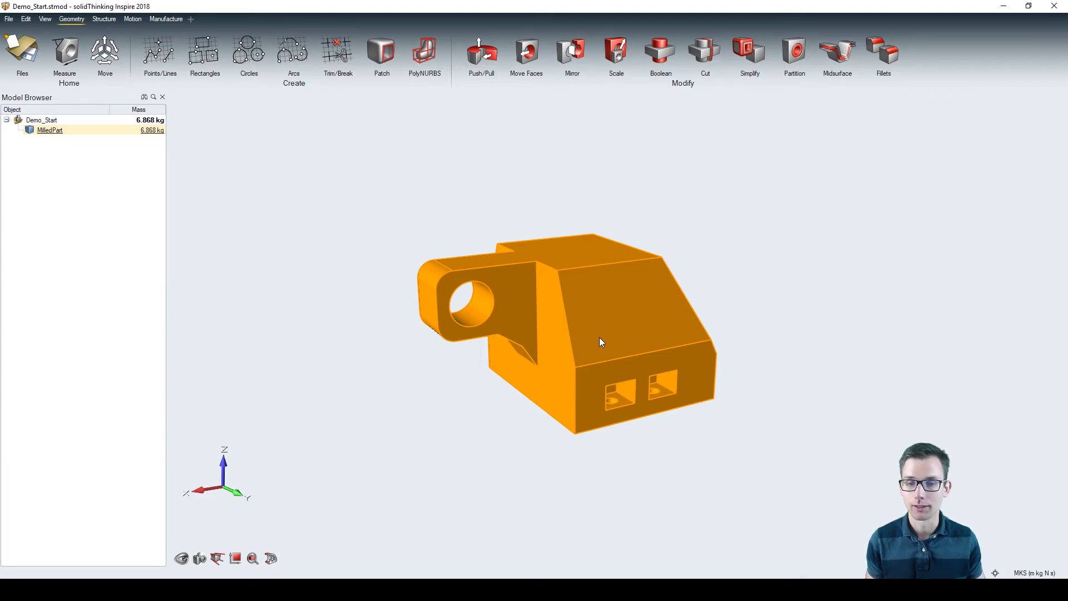
{"action": "scroll", "coordinate": [446, 403], "scroll_direction": "down", "scroll_amount": 2}
{"action": "scroll", "coordinate": [482, 467], "scroll_direction": "up", "scroll_amount": 2}
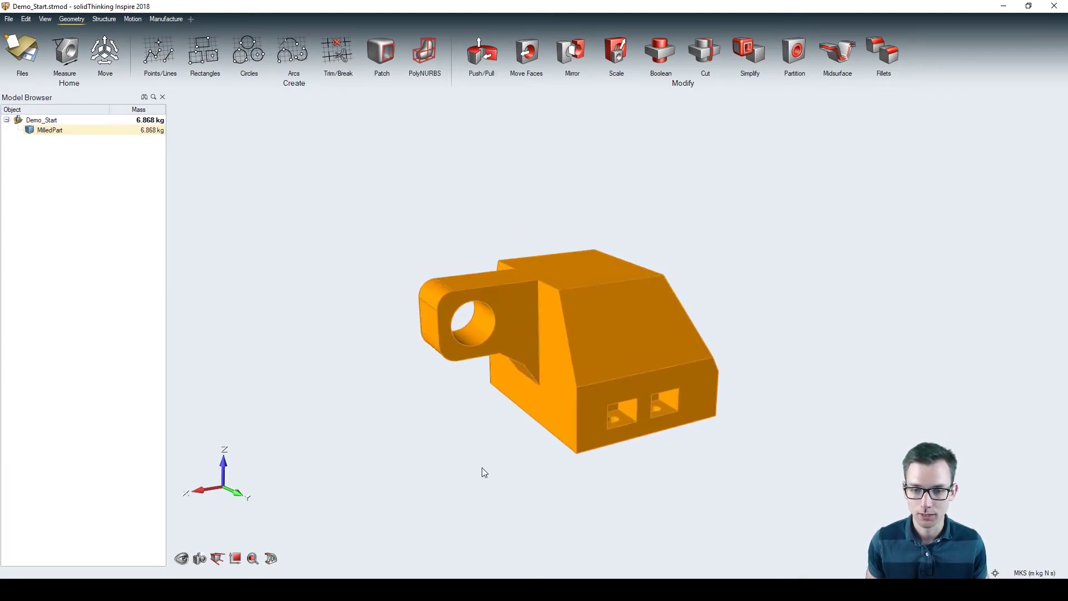
{"action": "left_click", "coordinate": [482, 467]}
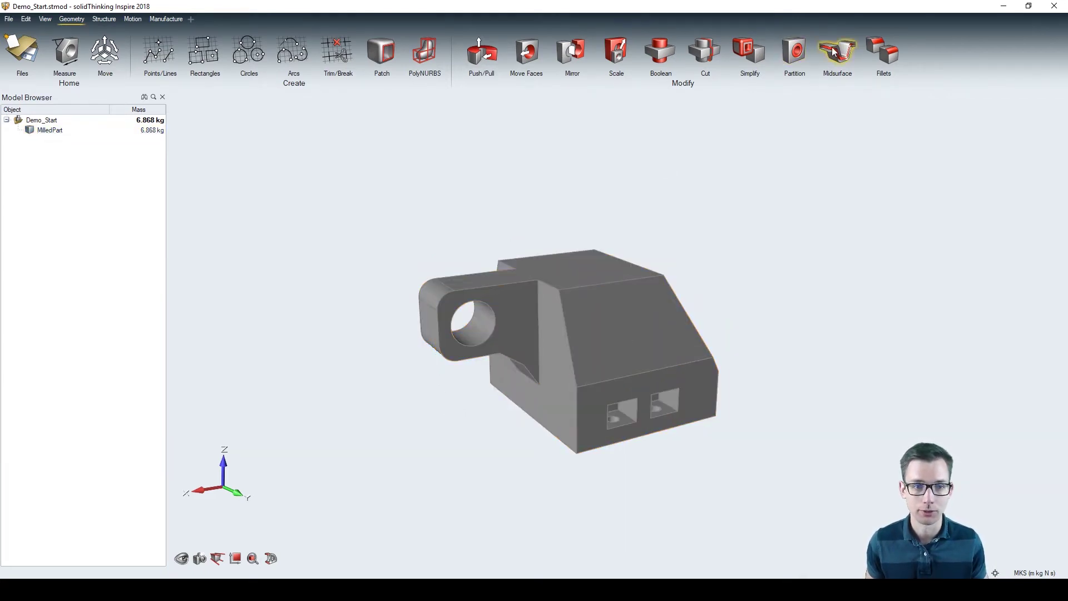
Clear the eight auto-picked features and partition the first bolt holes with 0.003 m rings
{"action": "left_click", "coordinate": [798, 54]}
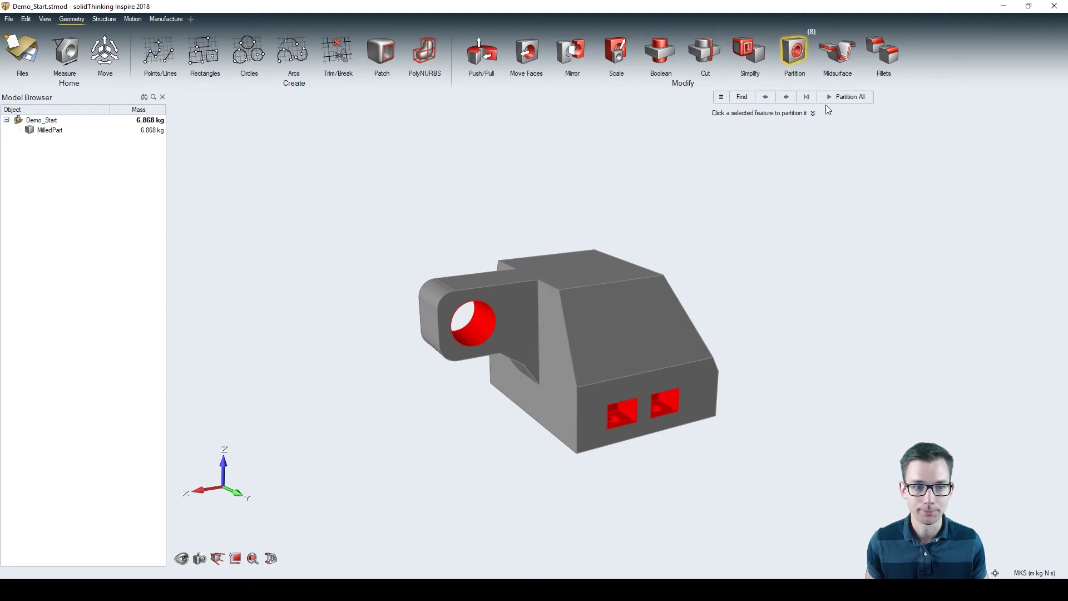
{"action": "left_click", "coordinate": [810, 99]}
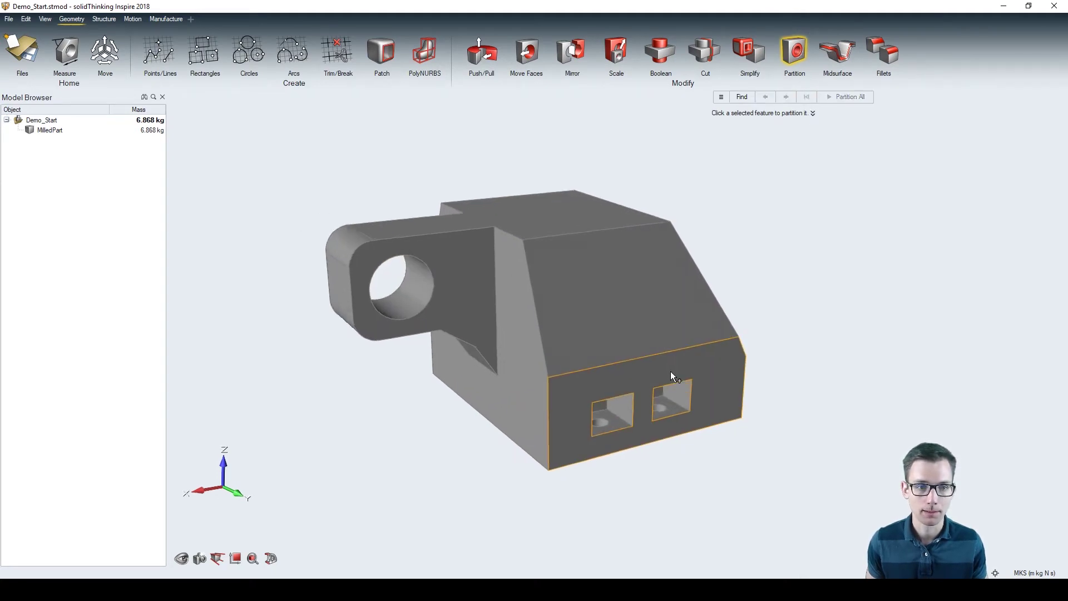
{"action": "scroll", "coordinate": [618, 382], "scroll_direction": "up", "scroll_amount": 5}
{"action": "left_click", "coordinate": [611, 373]}
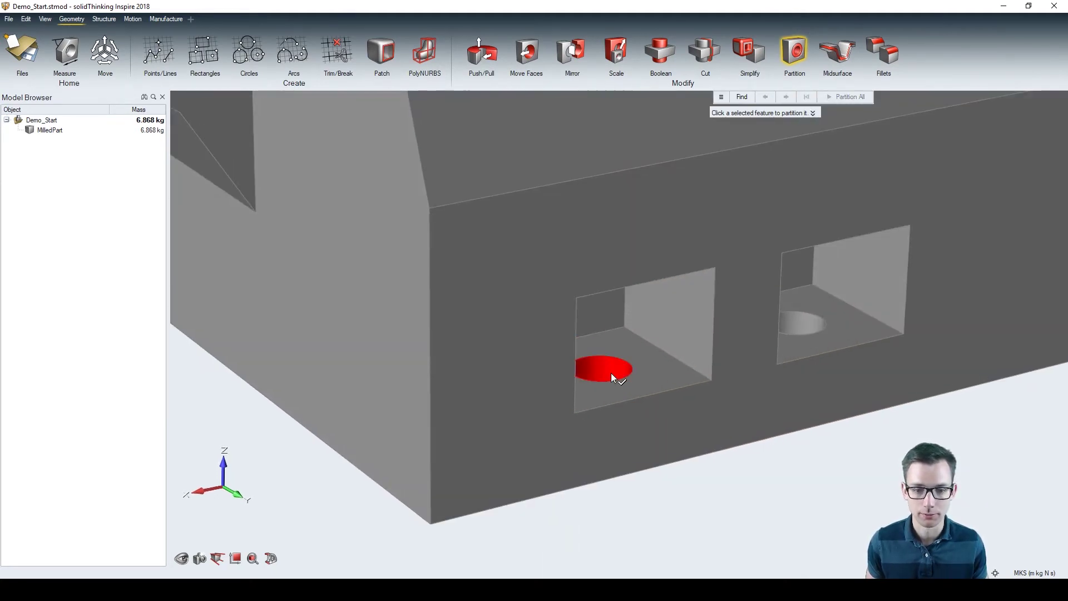
{"action": "left_click", "coordinate": [611, 372]}
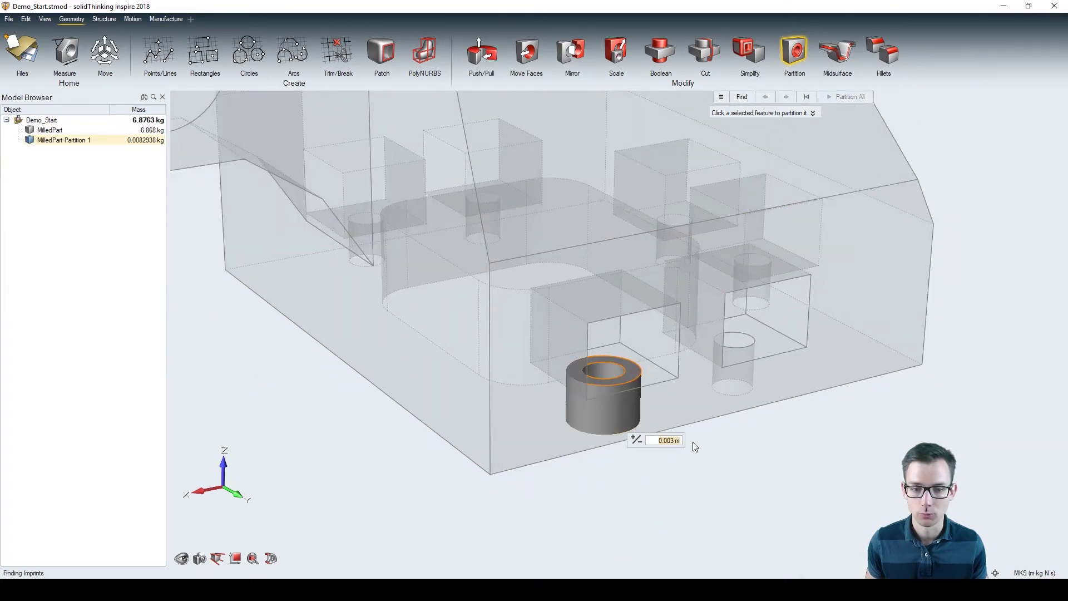
{"action": "left_click", "coordinate": [743, 344]}
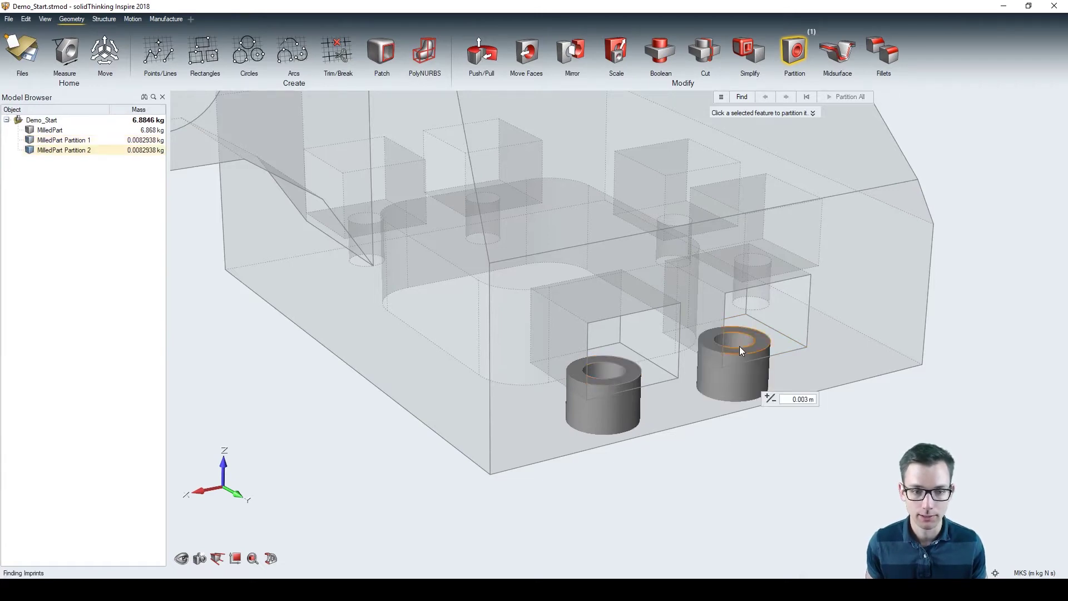
{"action": "scroll", "coordinate": [739, 346], "scroll_direction": "down", "scroll_amount": 3}
{"action": "right_click_drag", "start_coordinate": [798, 346], "coordinate": [645, 345]}
{"action": "left_click", "coordinate": [645, 345]}
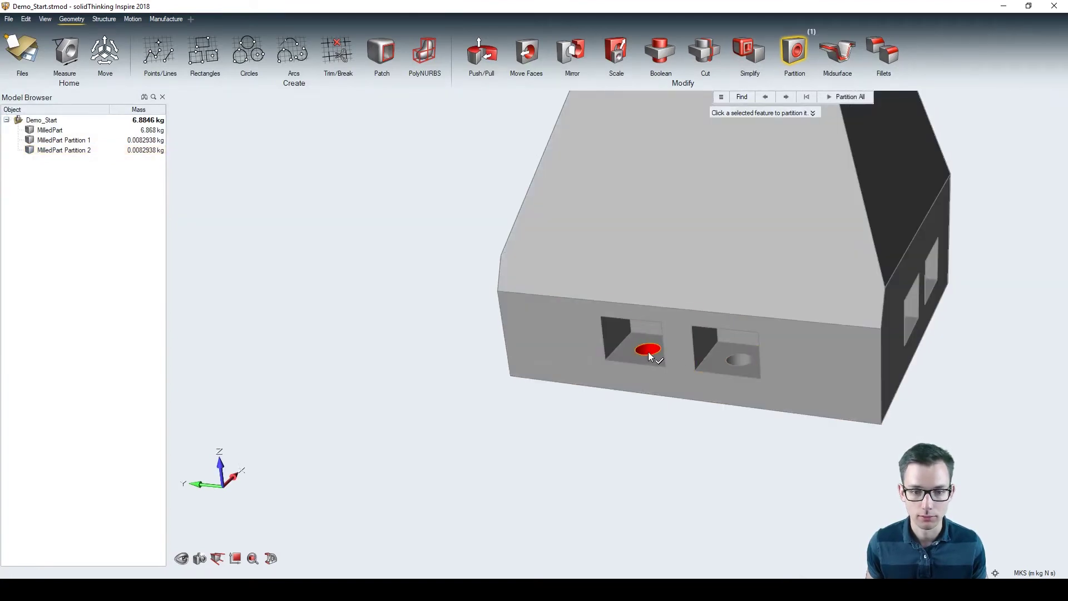
{"action": "left_click", "coordinate": [648, 353]}
Partition the remaining bolt holes and the pin hole, completing Partitions 1 to 7
{"action": "left_click", "coordinate": [742, 360]}
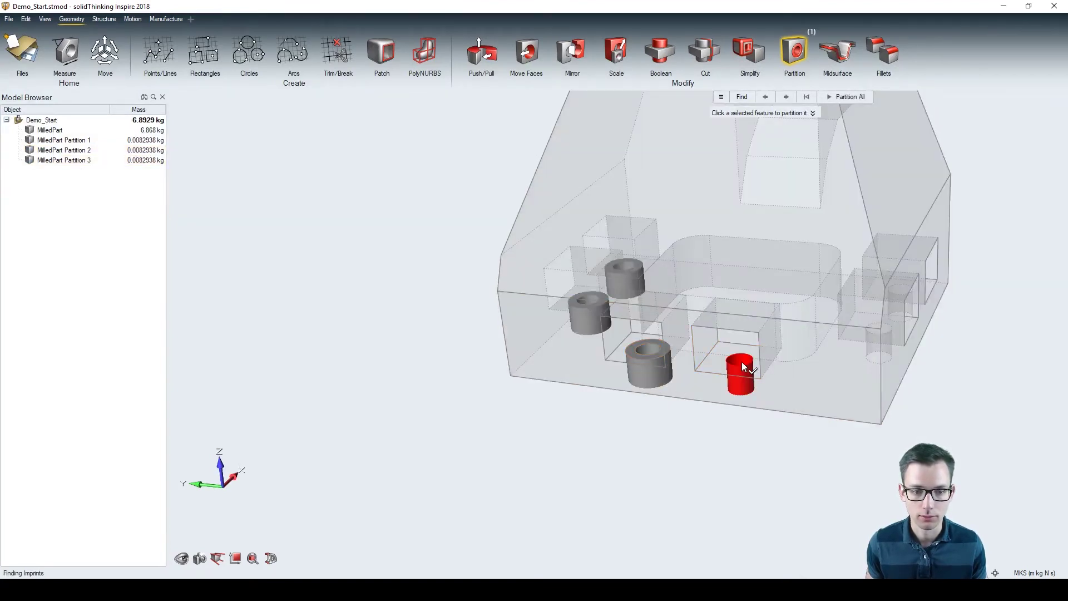
{"action": "left_click", "coordinate": [742, 362]}
{"action": "right_click_drag", "start_coordinate": [888, 363], "coordinate": [629, 382]}
{"action": "left_click", "coordinate": [639, 388]}
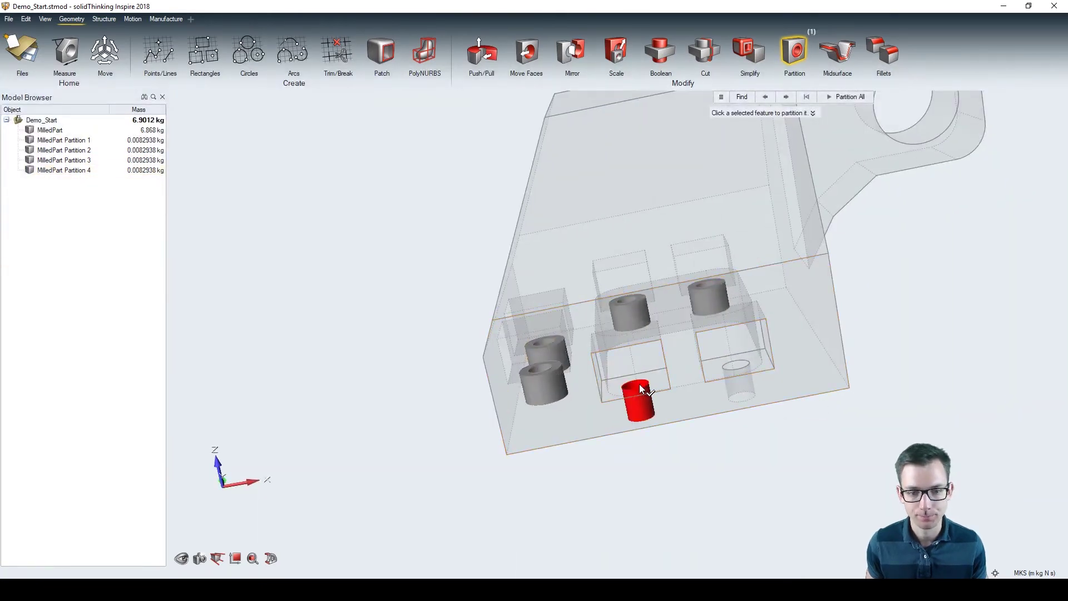
{"action": "left_click", "coordinate": [640, 384]}
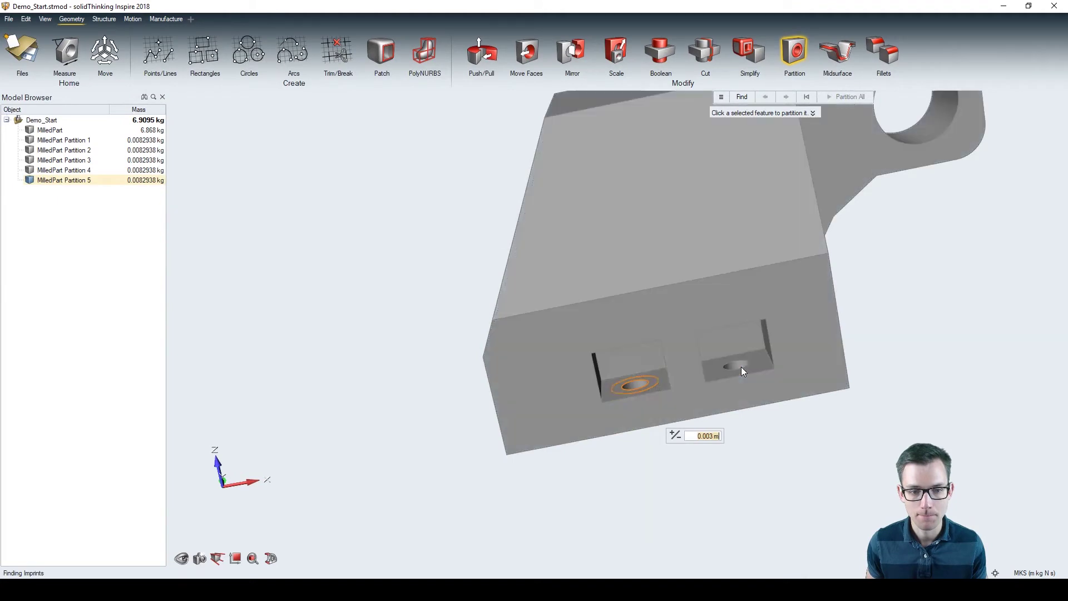
{"action": "left_click", "coordinate": [739, 369]}
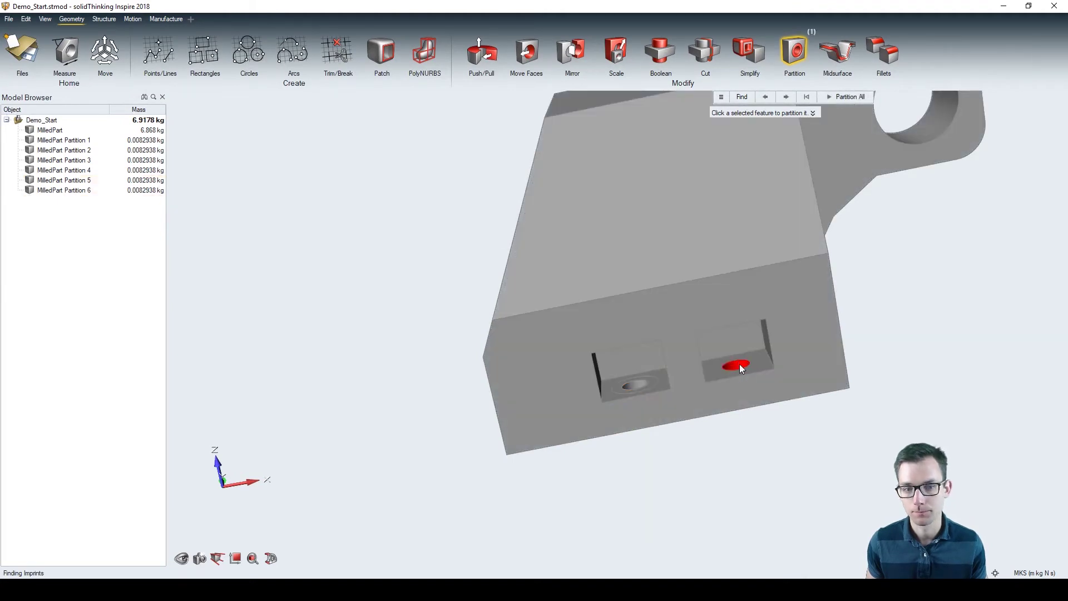
{"action": "right_click_drag", "start_coordinate": [822, 358], "coordinate": [749, 376]}
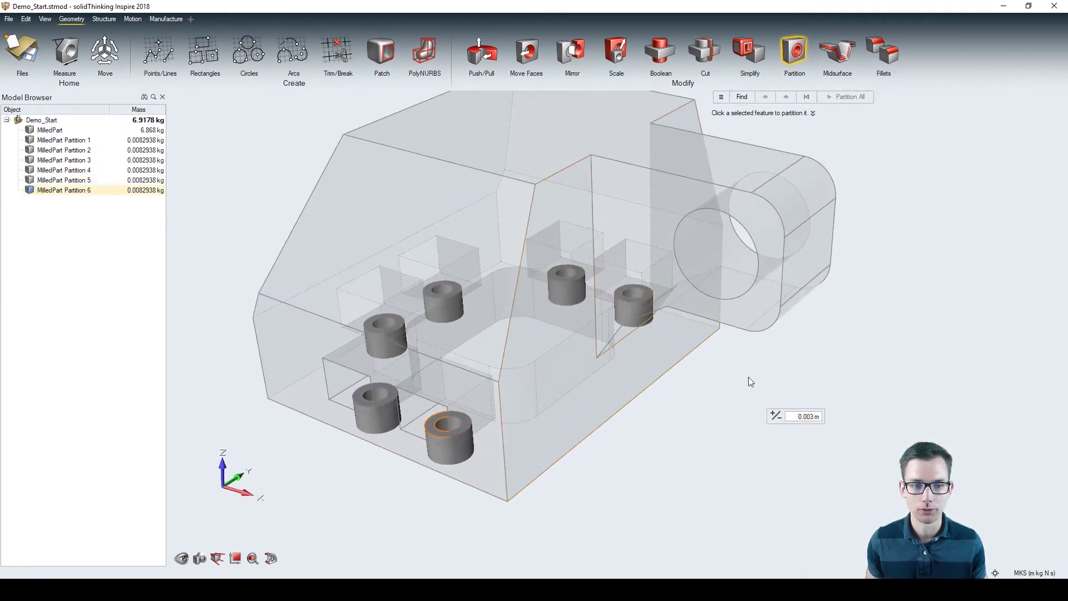
{"action": "left_click", "coordinate": [735, 281]}
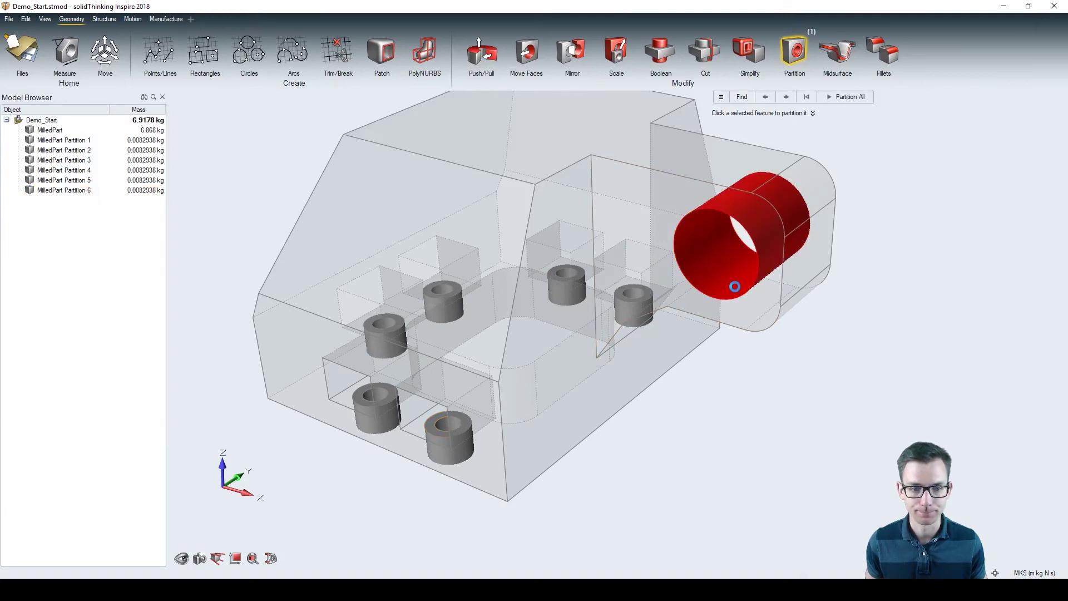
{"action": "left_click", "coordinate": [736, 281]}
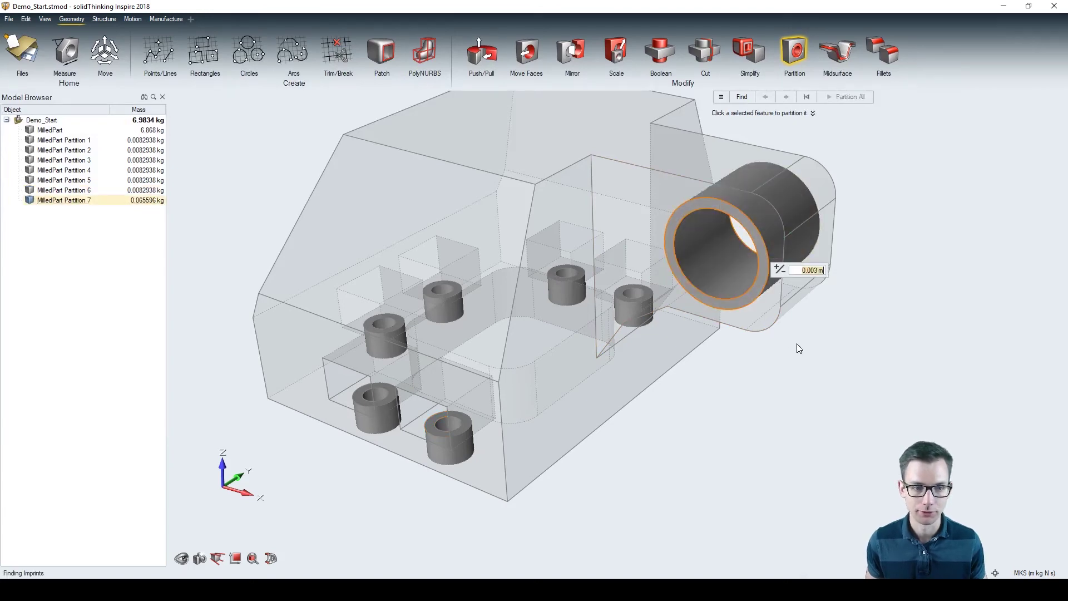
{"action": "key", "text": "Escape"}
{"action": "right_click_drag", "start_coordinate": [812, 351], "coordinate": [688, 305]}
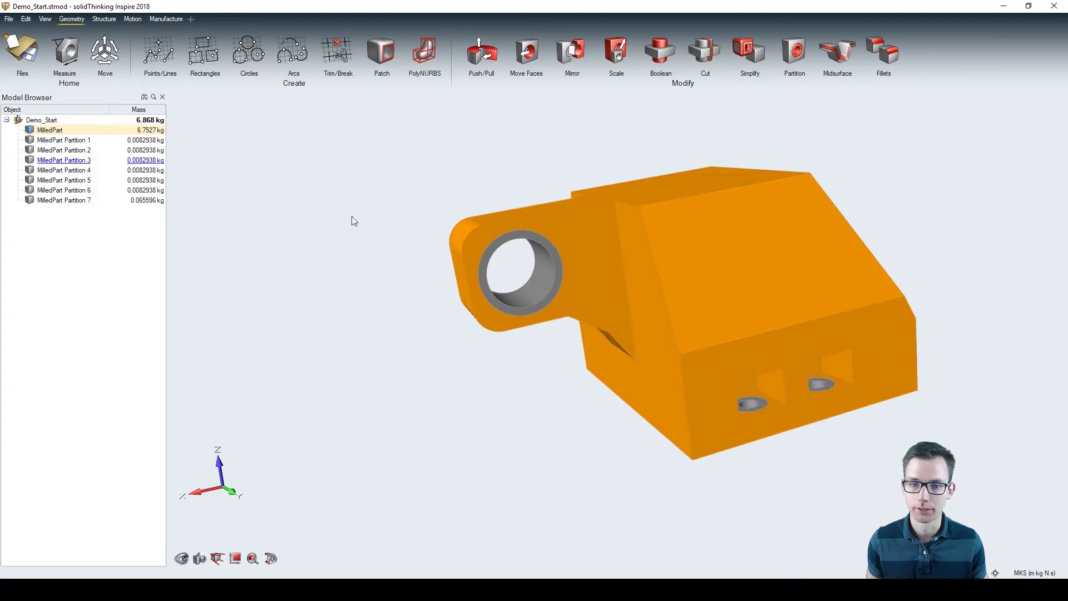
Set the main MilledPart body as a Design Space so it turns dark red
{"action": "right_click", "coordinate": [662, 280]}
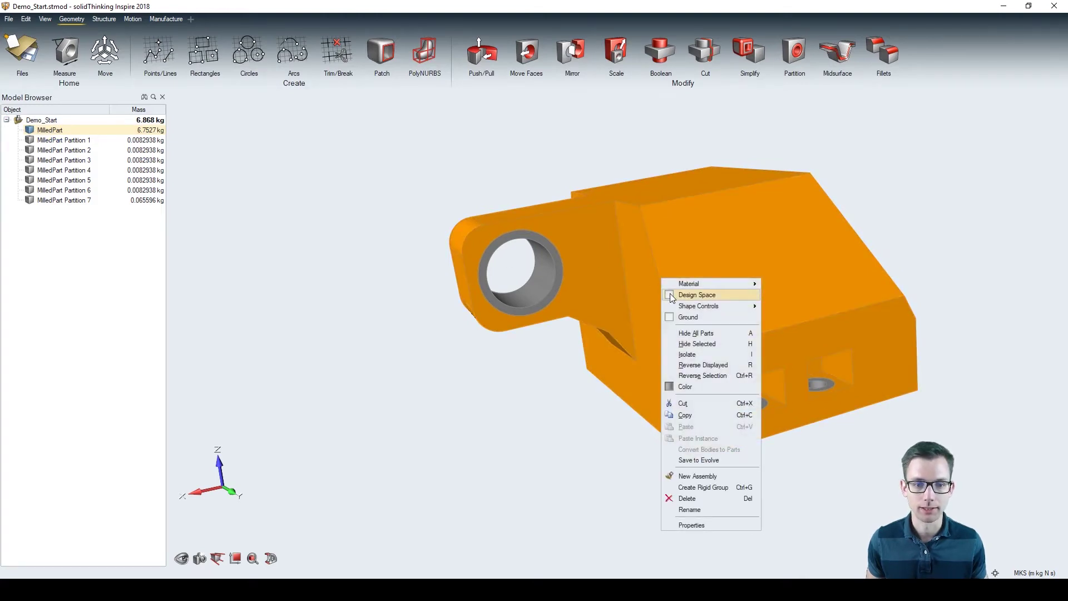
{"action": "left_click", "coordinate": [702, 297]}
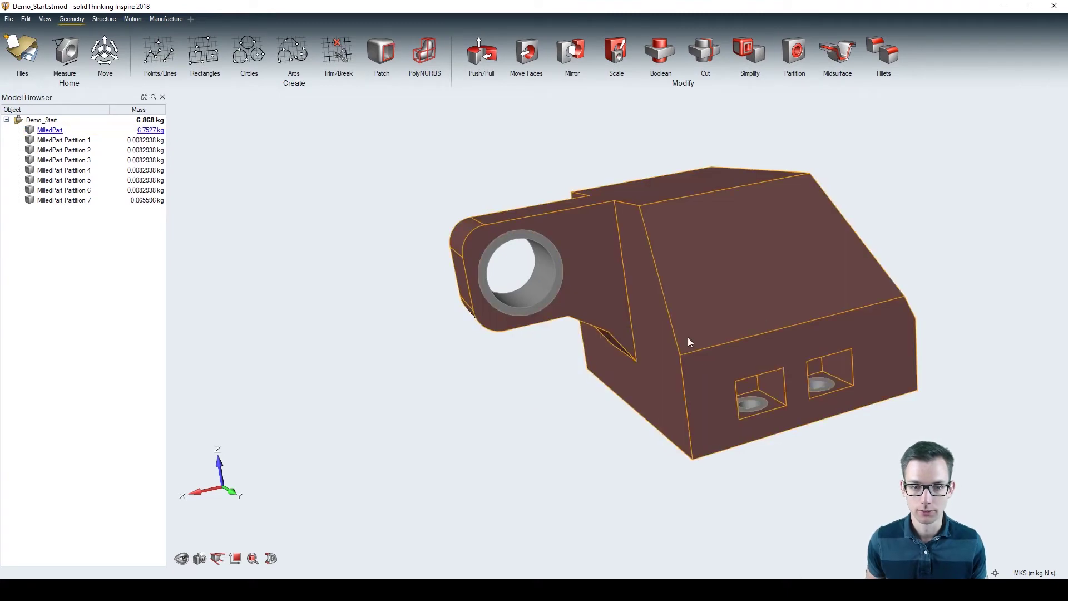
{"action": "right_click_drag", "start_coordinate": [688, 341], "coordinate": [678, 322]}
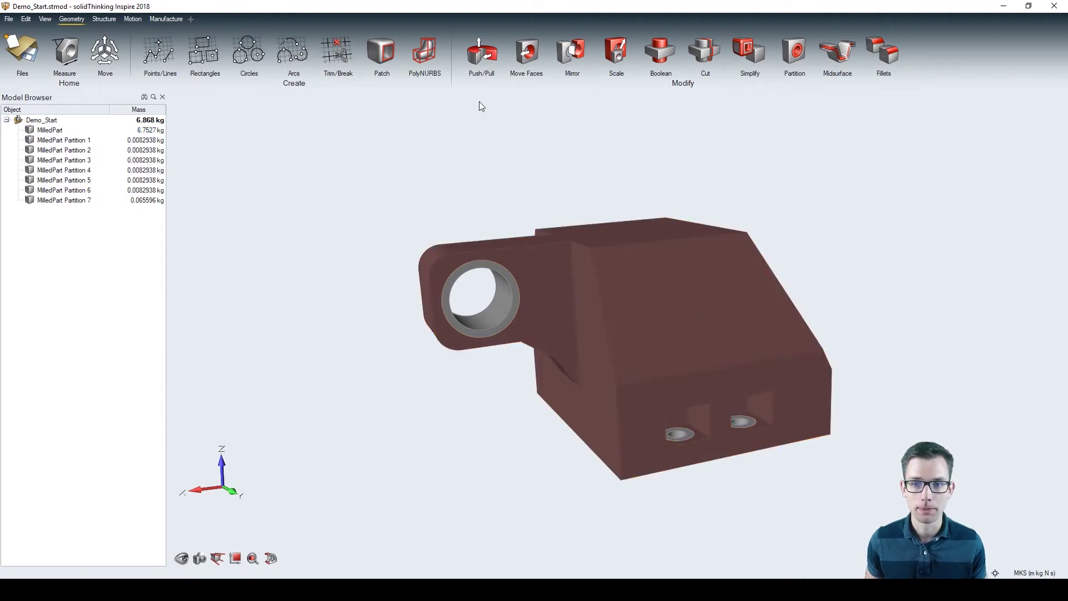
Set the fastener type to Grounded Bolt and create Fasteners 1 and 2 in the first two holes
{"action": "left_click", "coordinate": [111, 19]}
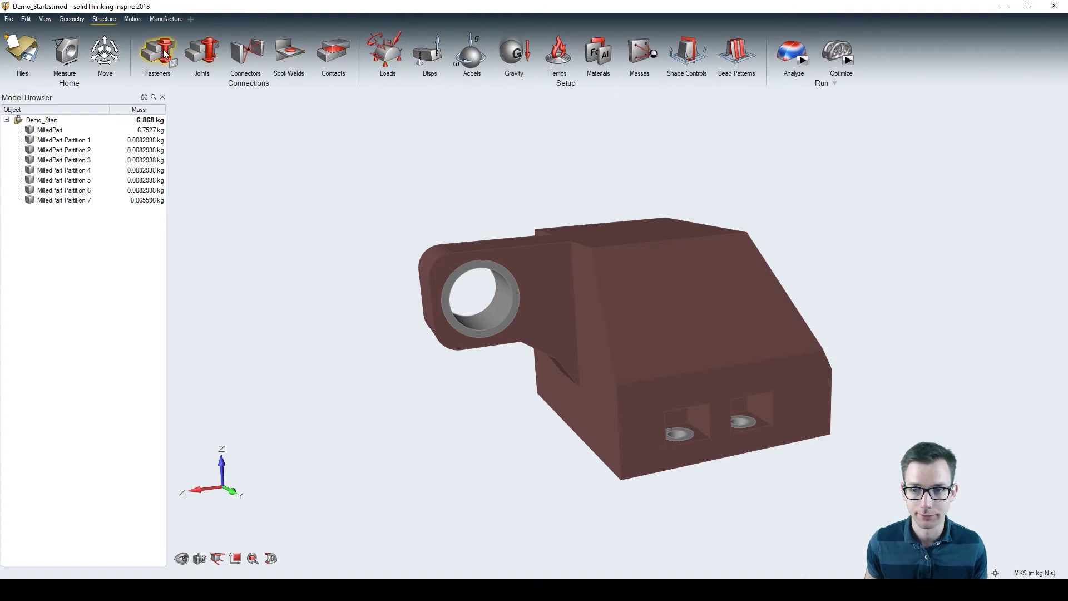
{"action": "left_click", "coordinate": [162, 53]}
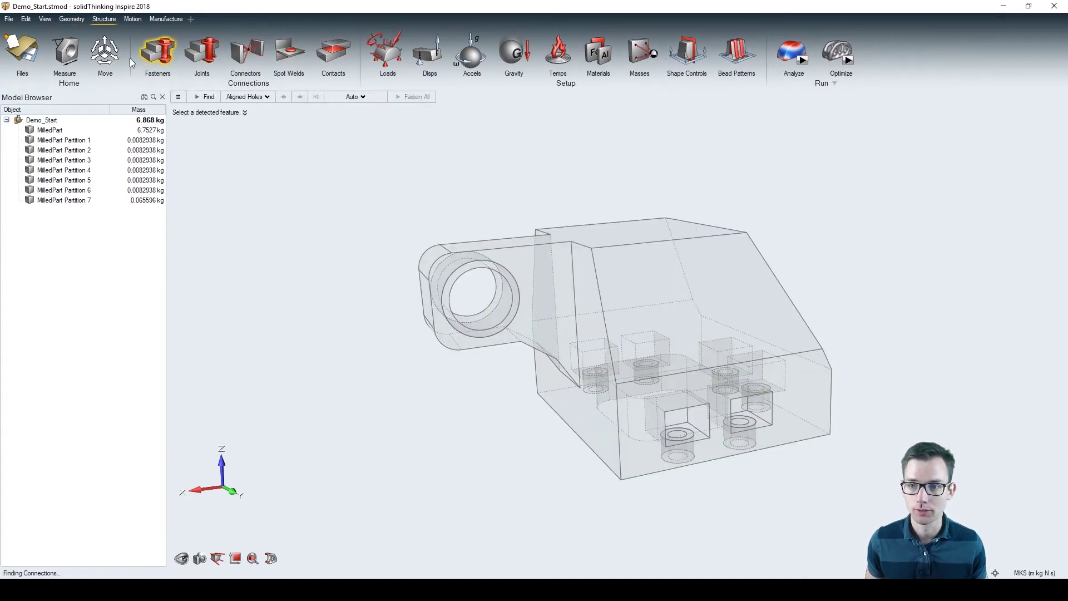
{"action": "left_click", "coordinate": [366, 96]}
{"action": "left_click", "coordinate": [354, 135]}
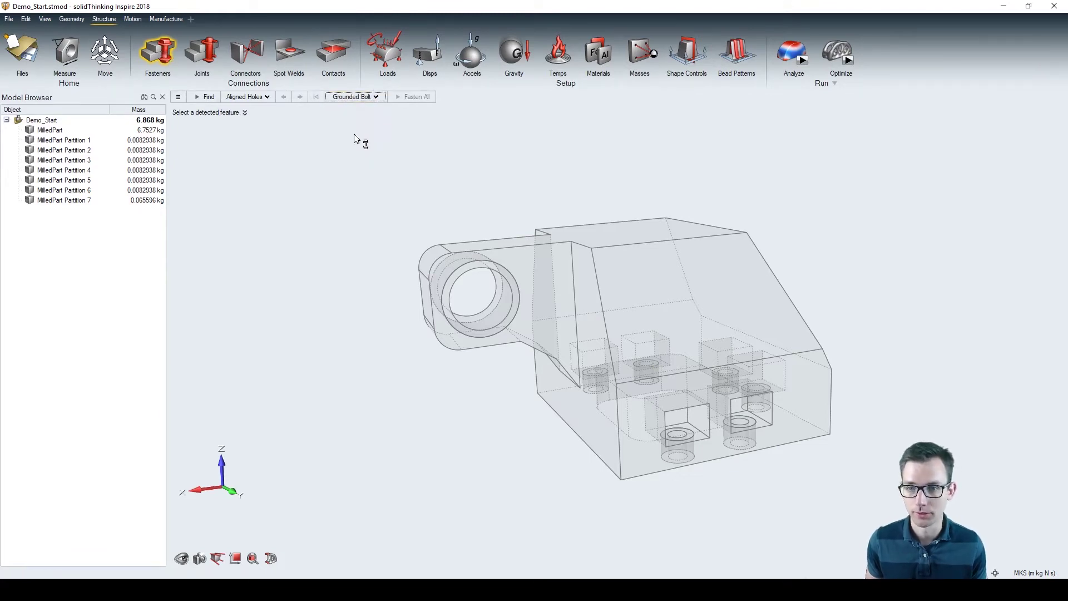
{"action": "scroll", "coordinate": [613, 374], "scroll_direction": "up", "scroll_amount": 6}
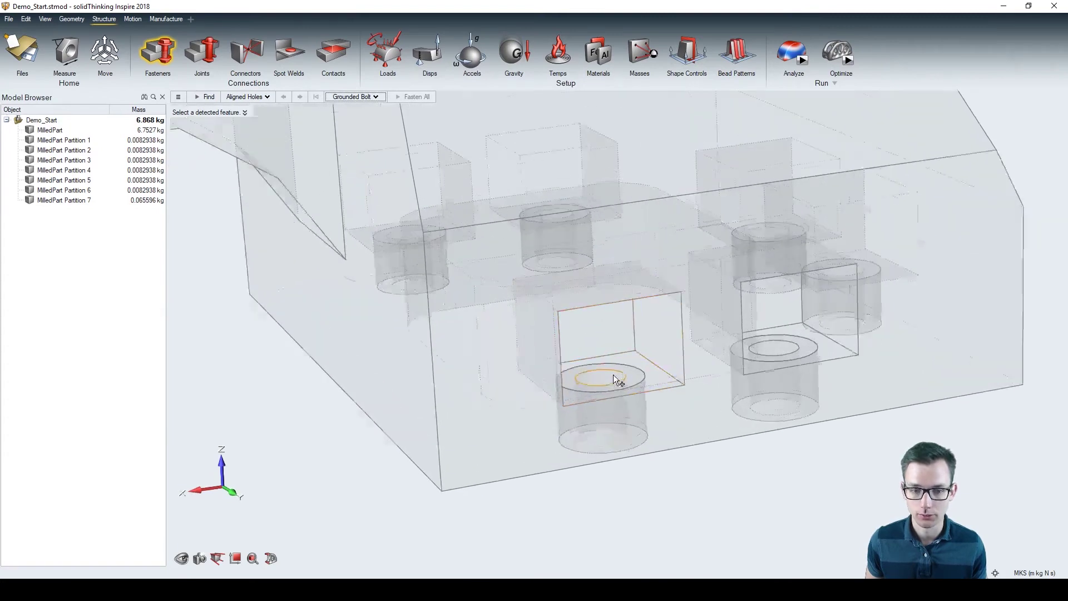
{"action": "scroll", "coordinate": [613, 374], "scroll_direction": "up", "scroll_amount": 2}
{"action": "left_click", "coordinate": [614, 382]}
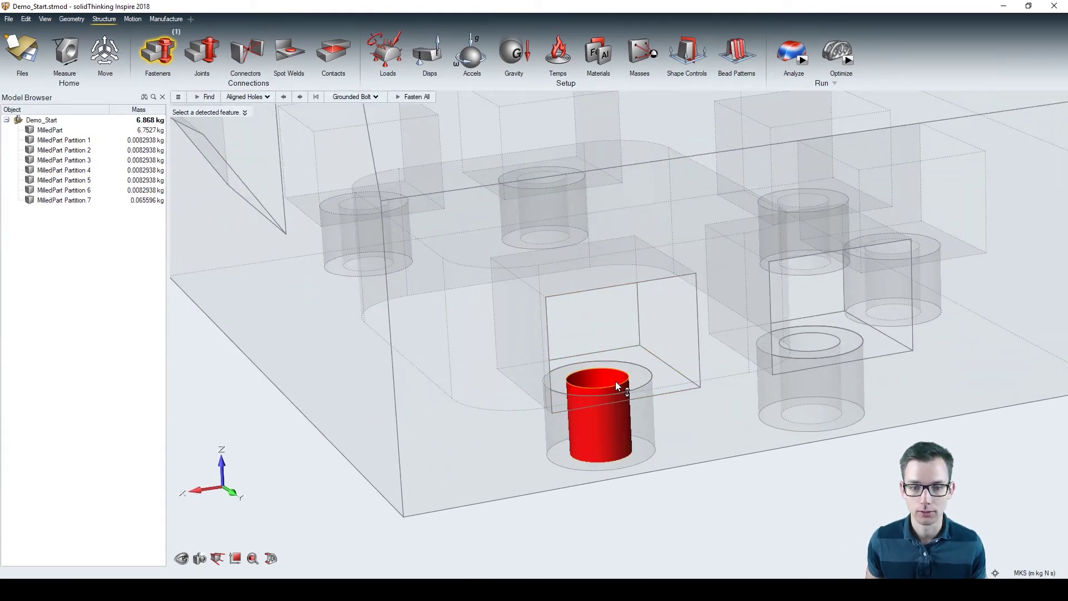
{"action": "left_click", "coordinate": [615, 381]}
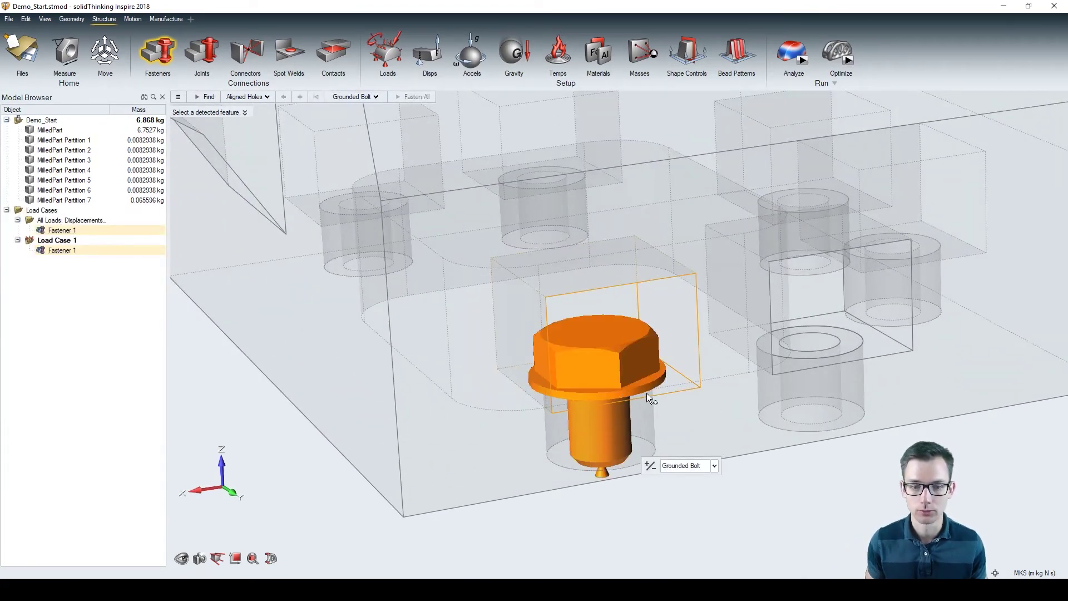
{"action": "left_click", "coordinate": [815, 346]}
{"action": "left_click", "coordinate": [816, 344]}
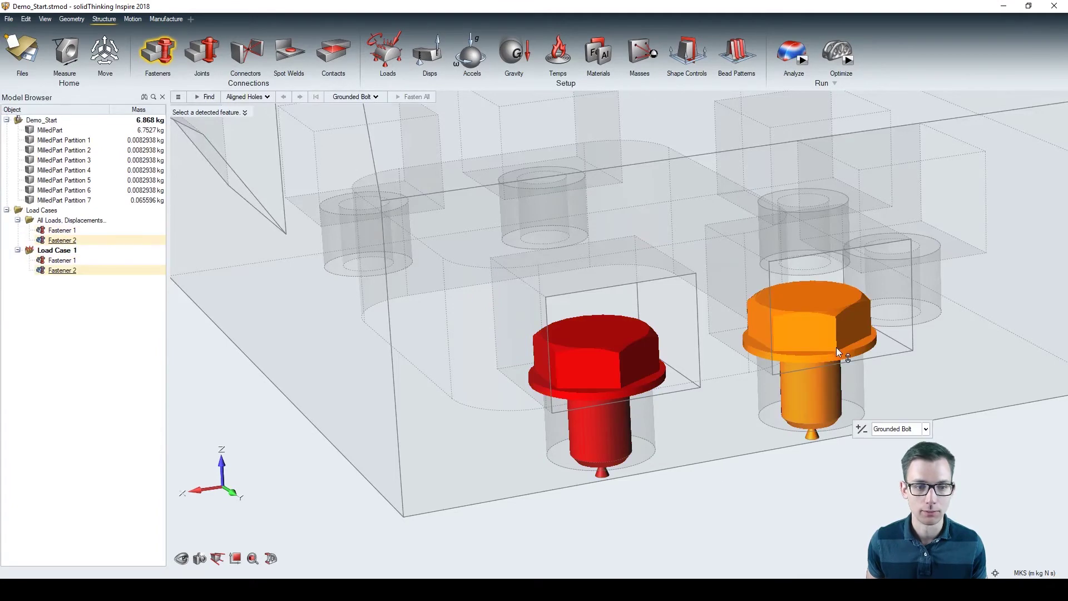
Add grounded bolts Fastener 3 and Fastener 4 in the next mounting holes
{"action": "right_click_drag", "start_coordinate": [836, 348], "coordinate": [683, 255]}
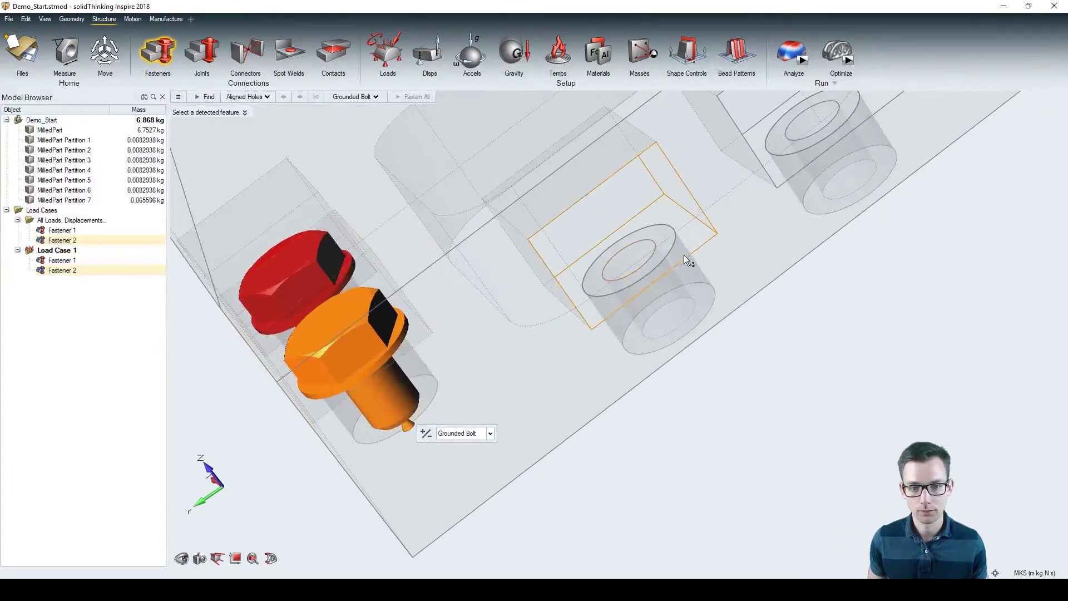
{"action": "left_click", "coordinate": [636, 255]}
{"action": "left_click", "coordinate": [636, 255]}
{"action": "right_click_drag", "start_coordinate": [638, 214], "coordinate": [776, 302]}
{"action": "left_click", "coordinate": [776, 303]}
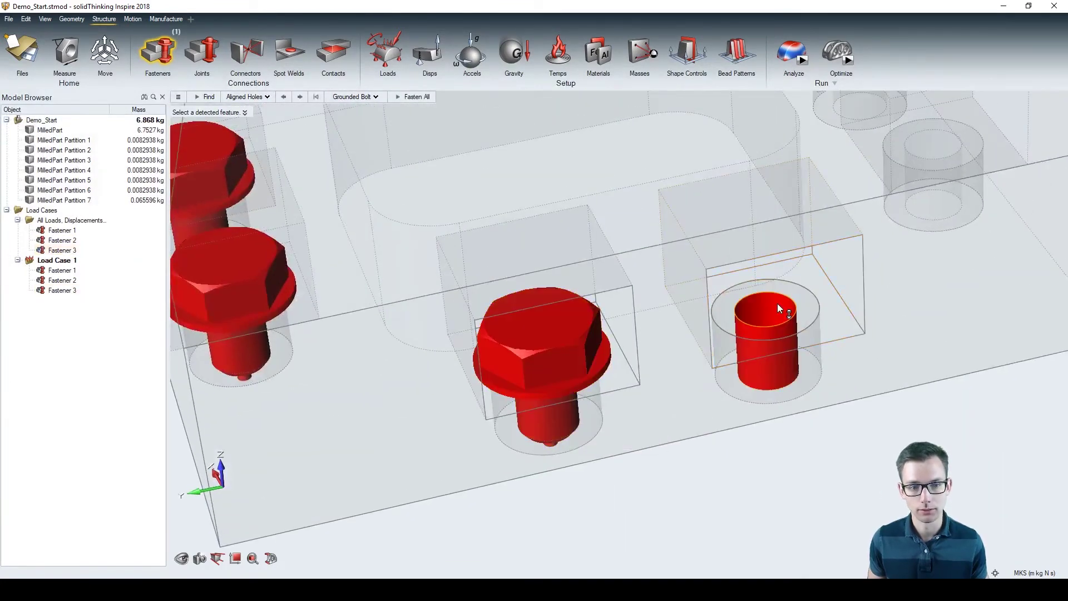
{"action": "left_click", "coordinate": [776, 305]}
{"action": "key", "text": "Escape"}
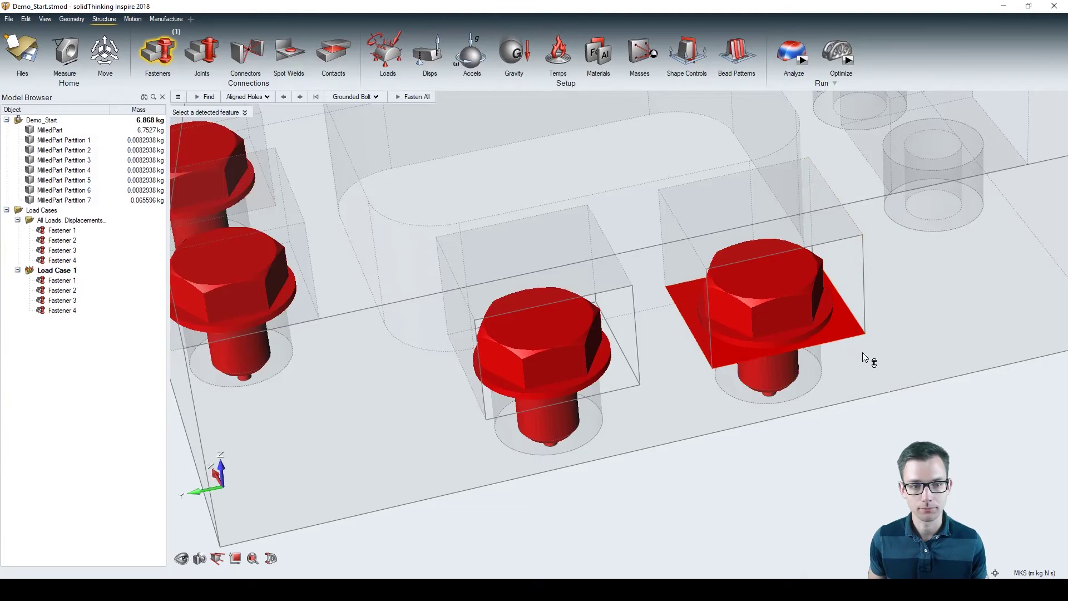
{"action": "key", "text": "Escape"}
{"action": "scroll", "coordinate": [825, 314], "scroll_direction": "down", "scroll_amount": 5}
{"action": "right_click_drag", "start_coordinate": [853, 301], "coordinate": [640, 315]}
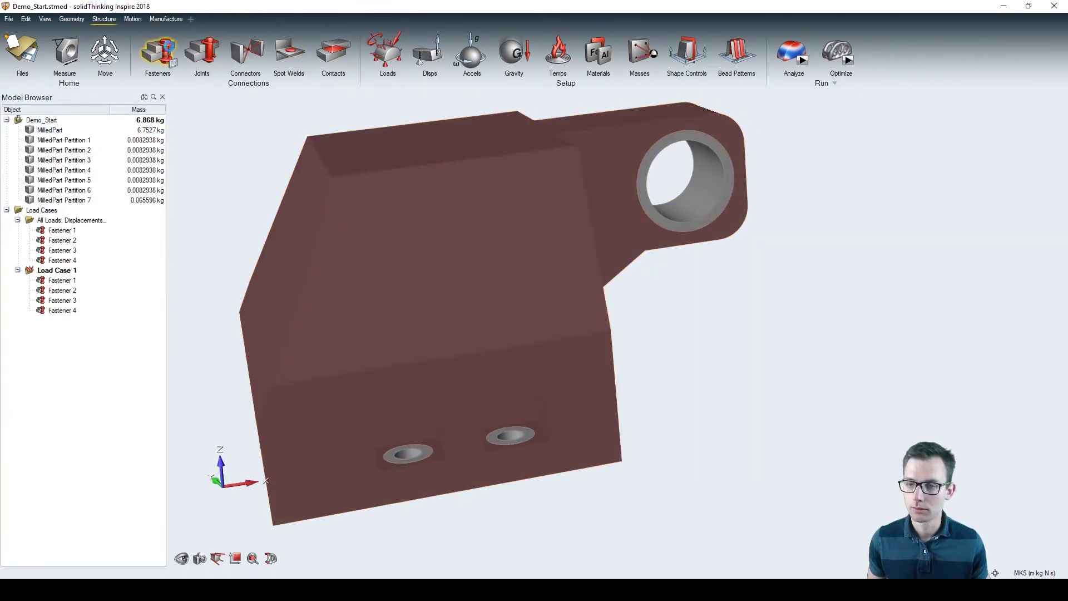
Ground the two underside holes as Fasteners 5 and 6, then activate the Loads tool
{"action": "left_click", "coordinate": [157, 51]}
{"action": "left_click", "coordinate": [401, 457]}
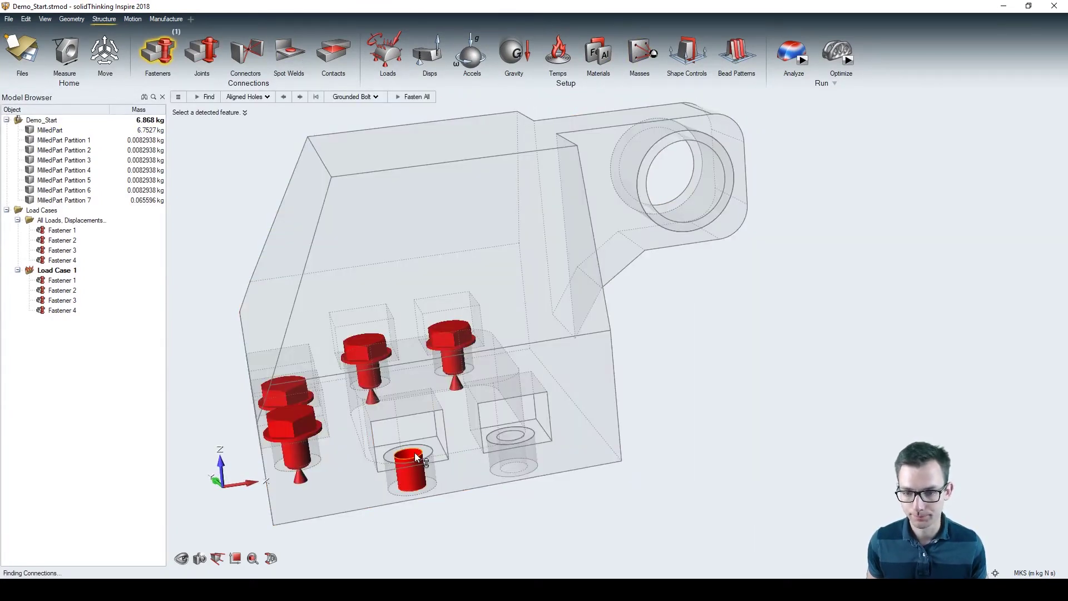
{"action": "left_click", "coordinate": [511, 437]}
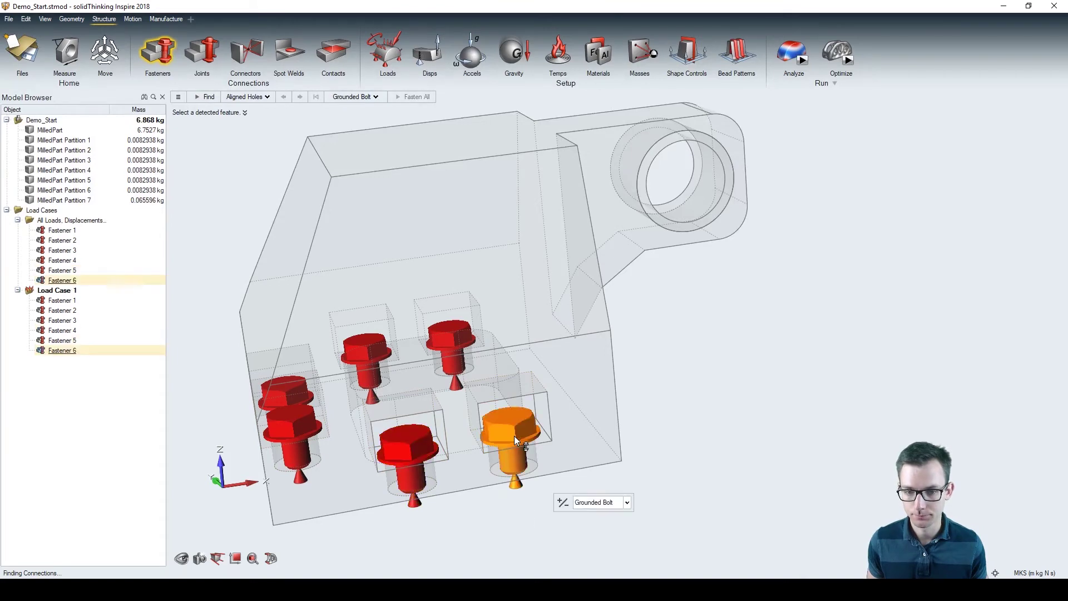
{"action": "right_click", "coordinate": [721, 464]}
{"action": "right_click_drag", "start_coordinate": [476, 425], "coordinate": [569, 312]}
{"action": "scroll", "coordinate": [345, 289], "scroll_direction": "down", "scroll_amount": 5}
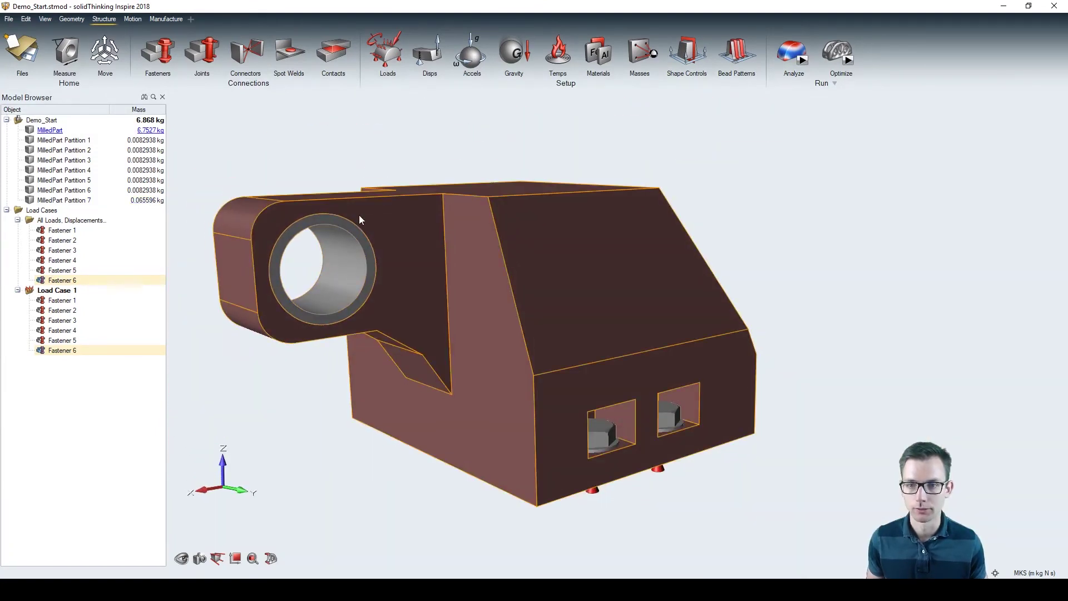
{"action": "left_click", "coordinate": [398, 44]}
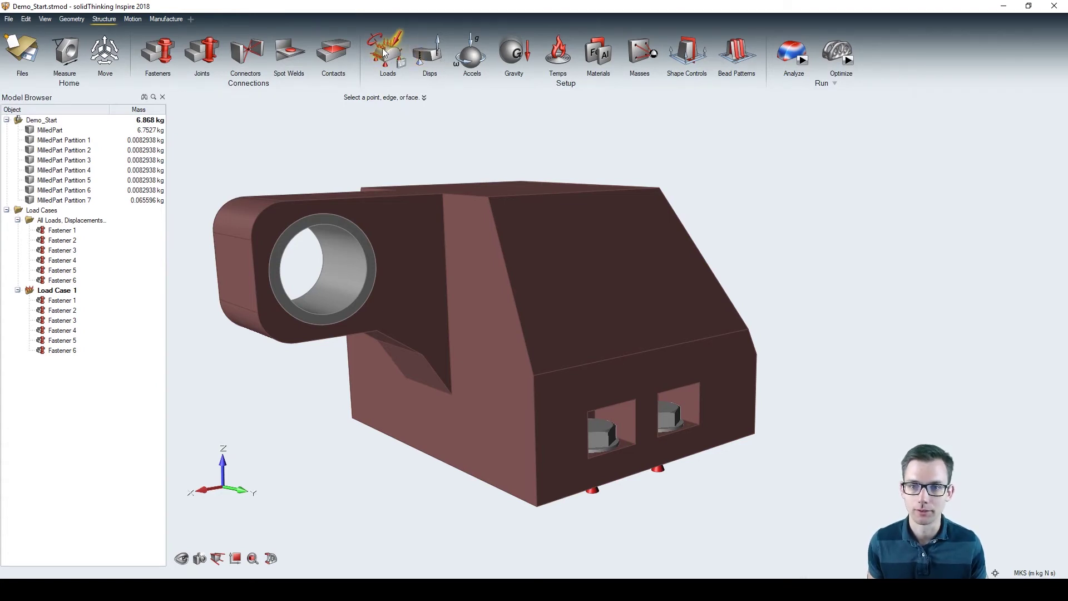
Apply Force 1, a 4000 N load along Z, to the inner face of the large bore
{"action": "left_click", "coordinate": [383, 53]}
{"action": "left_click", "coordinate": [400, 38]}
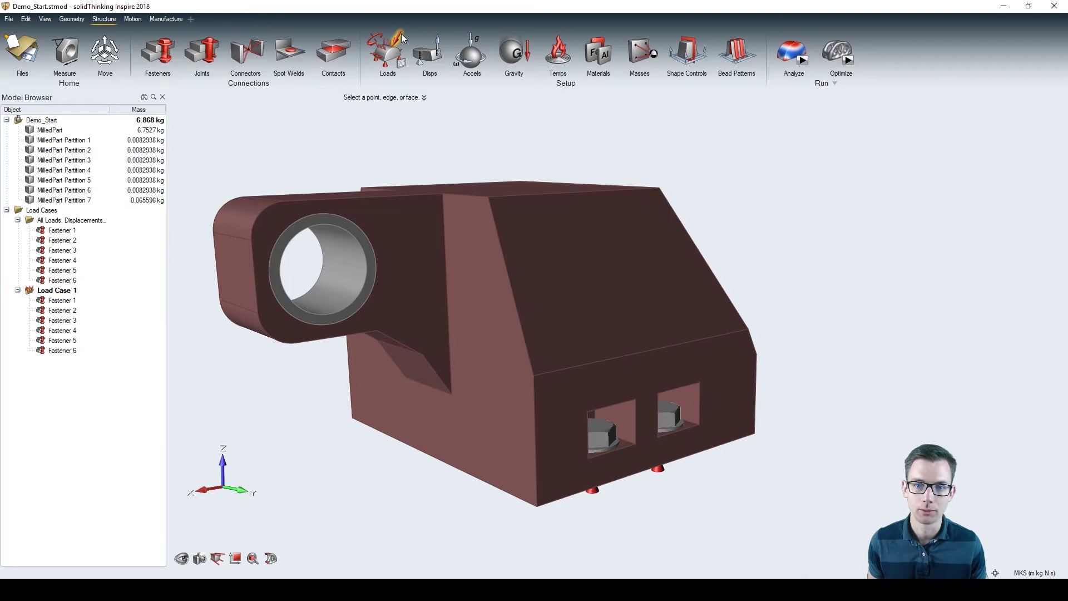
{"action": "left_click", "coordinate": [377, 43]}
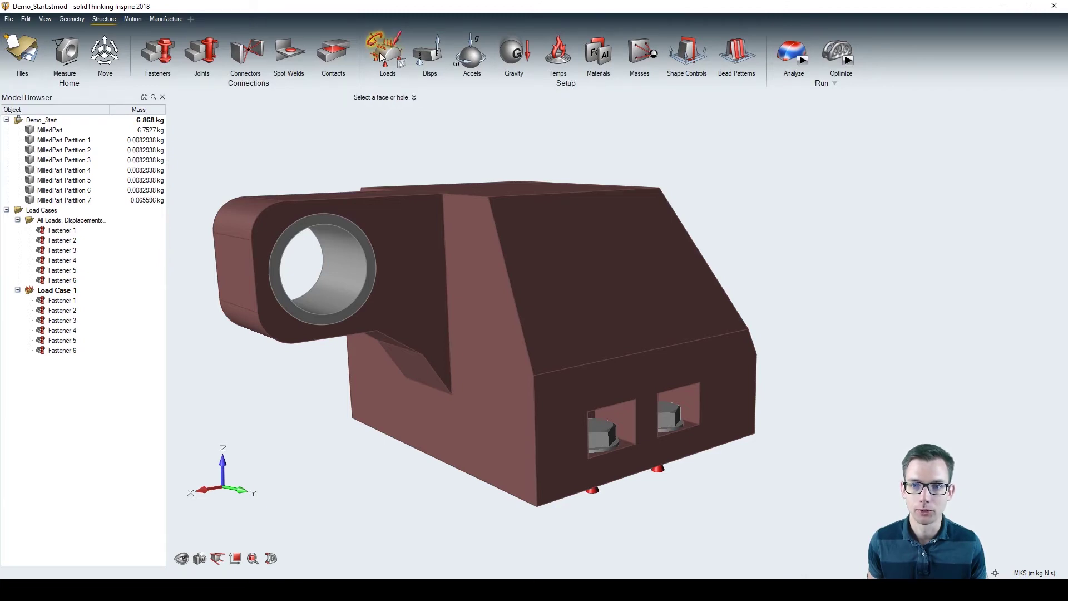
{"action": "left_click", "coordinate": [386, 67]}
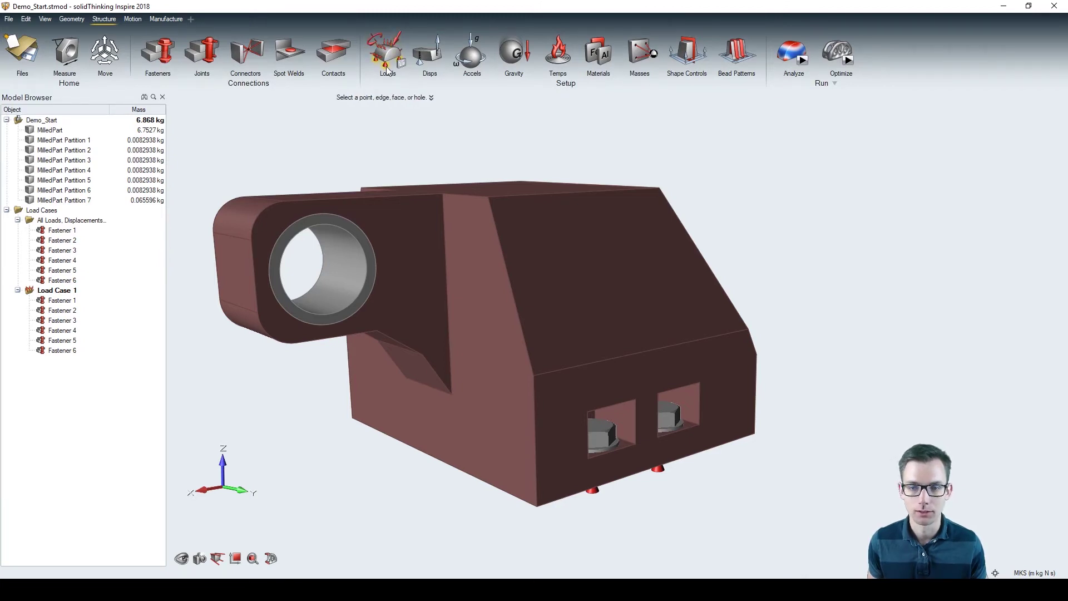
{"action": "left_click", "coordinate": [399, 40]}
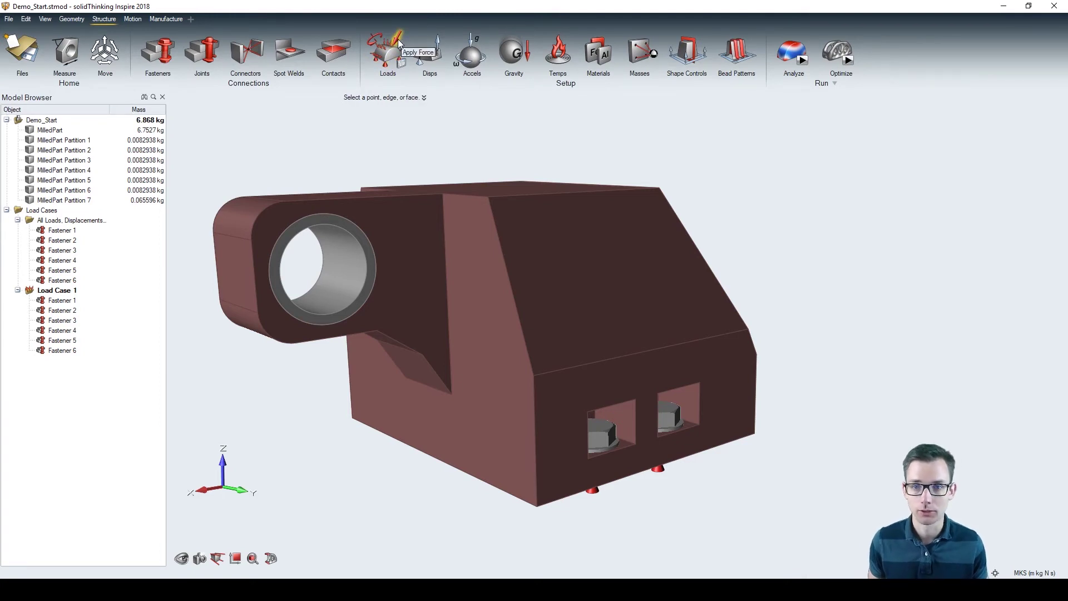
{"action": "left_click", "coordinate": [334, 280]}
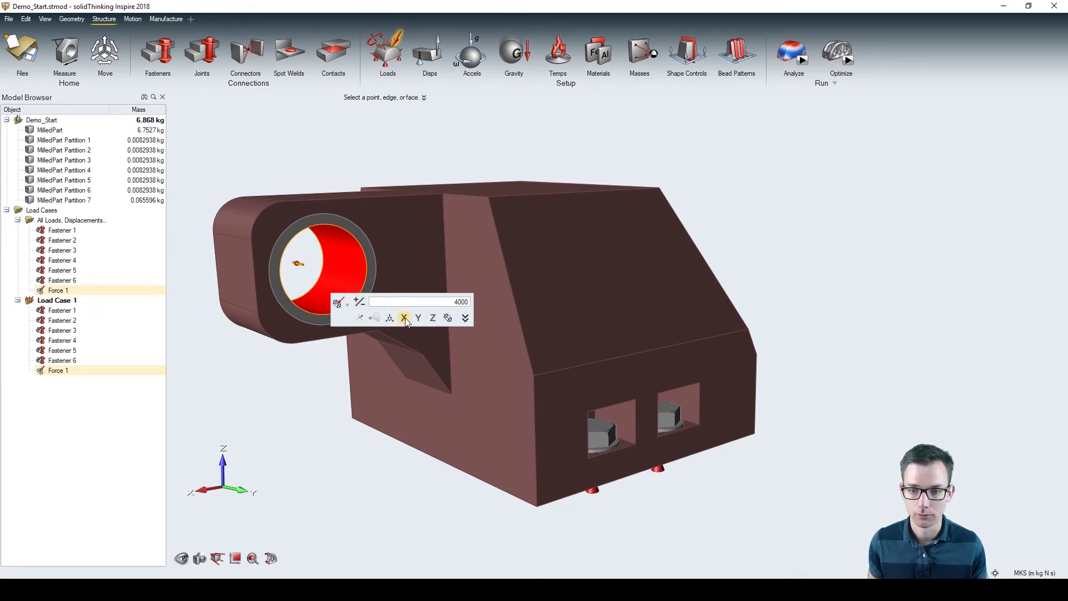
{"action": "left_click", "coordinate": [436, 319]}
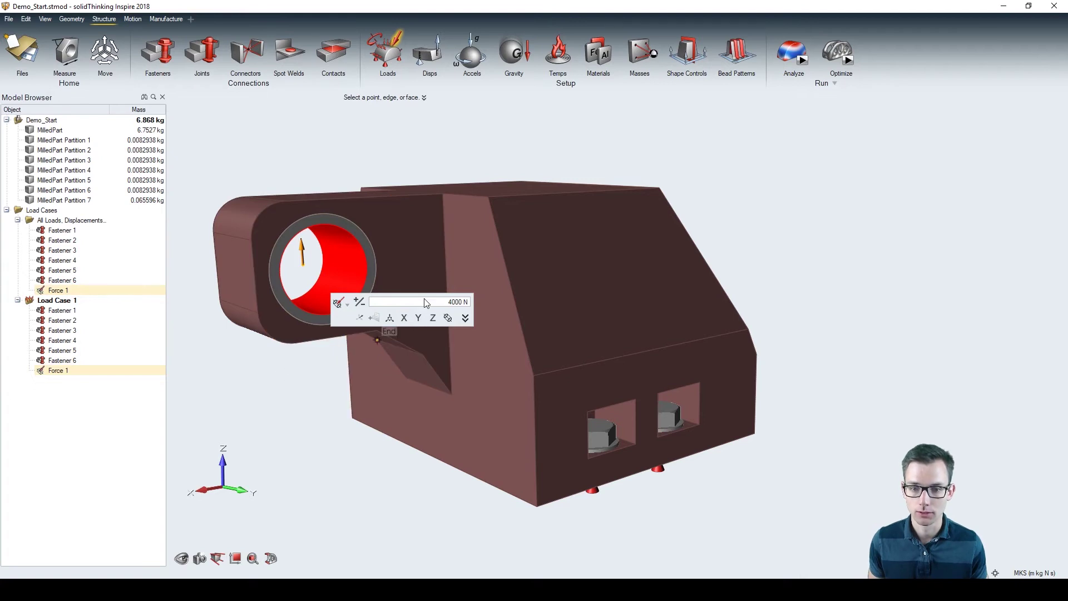
{"action": "right_click", "coordinate": [435, 150]}
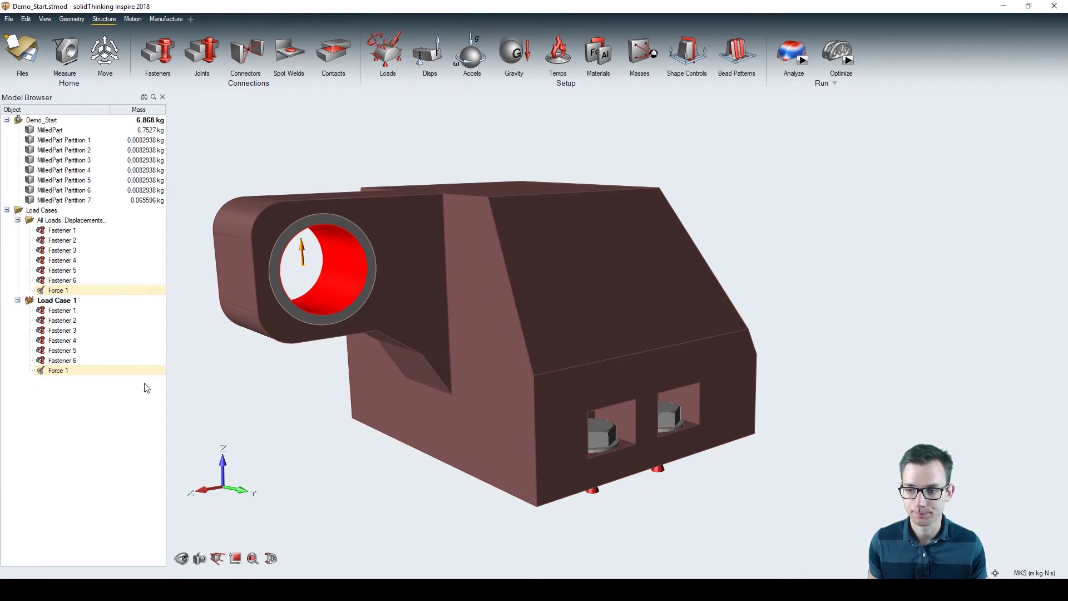
{"action": "left_click", "coordinate": [76, 418]}
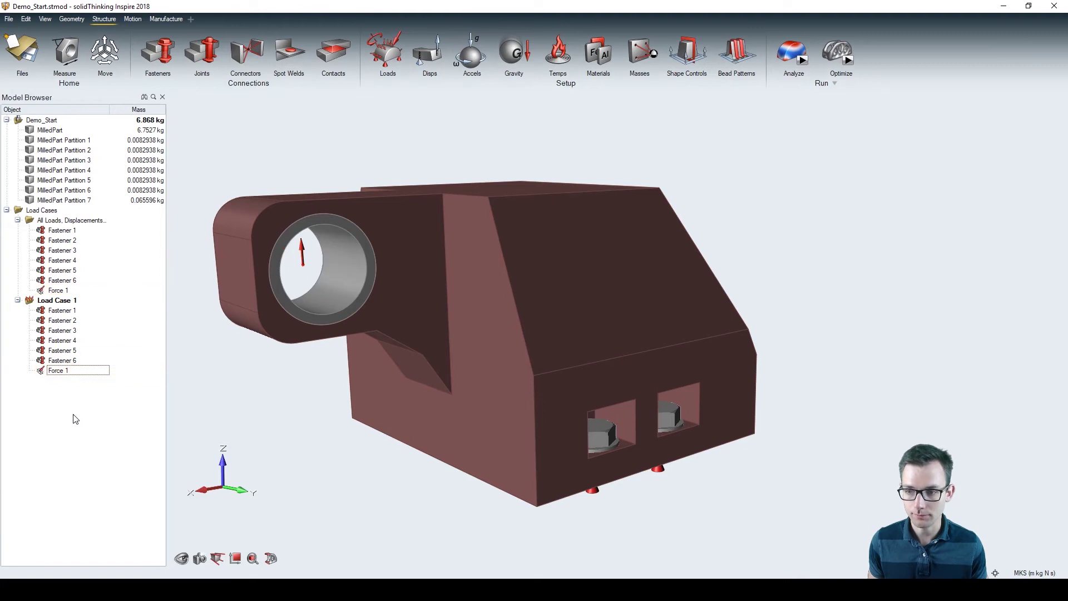
Duplicate Load Case 1 with Ctrl+C / Ctrl+V and rename the copy to Load Case 2
{"action": "left_click", "coordinate": [56, 300]}
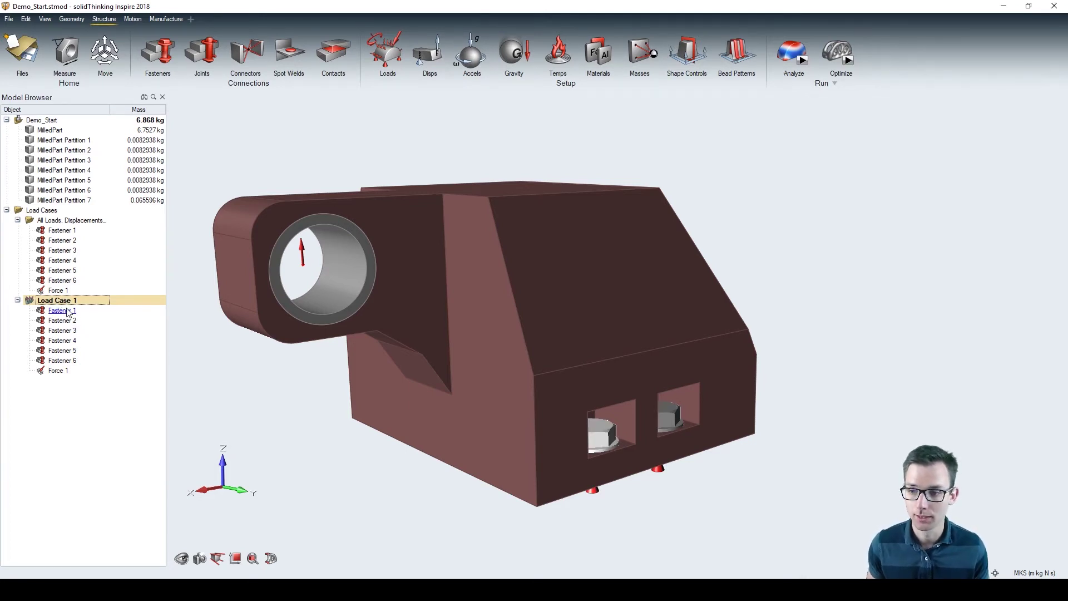
{"action": "key", "text": "ctrl+c"}
{"action": "key", "text": "ctrl+v"}
{"action": "left_click", "coordinate": [72, 380]}
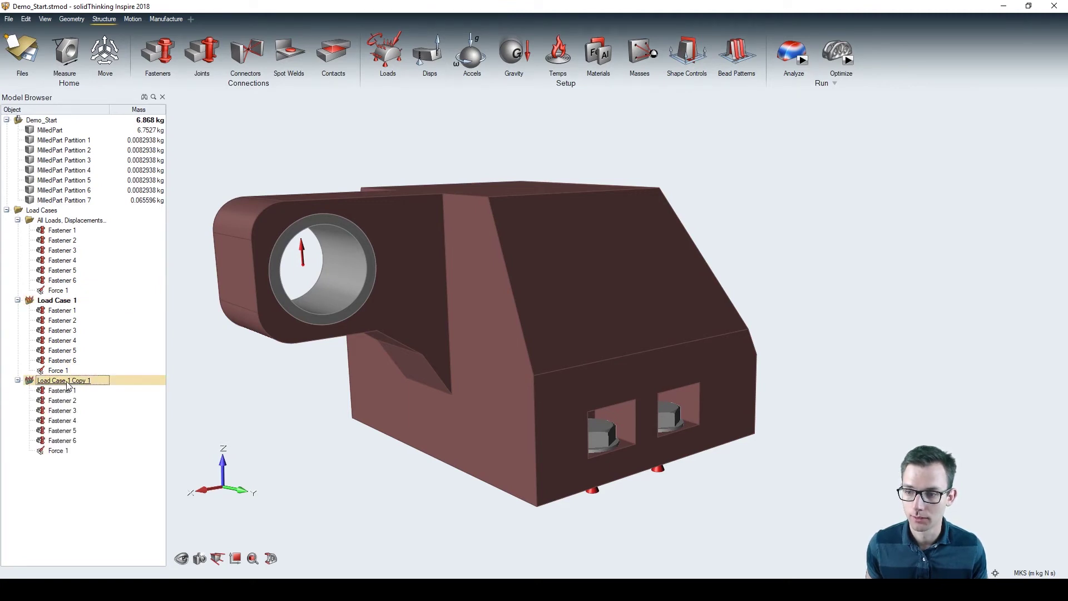
{"action": "left_click", "coordinate": [67, 382]}
{"action": "left_click_drag", "start_coordinate": [71, 381], "coordinate": [159, 393]}
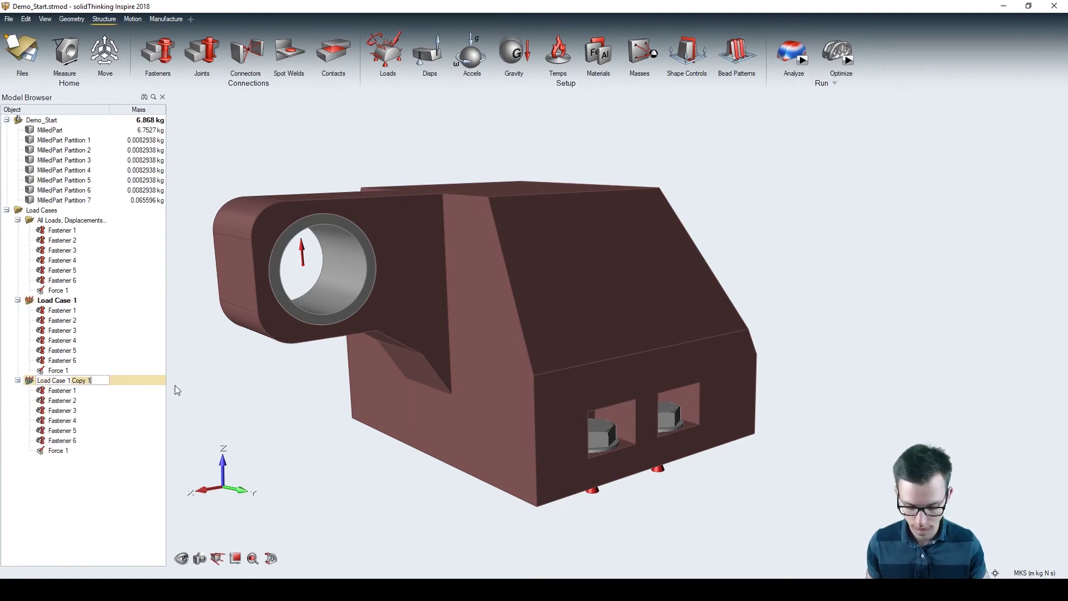
{"action": "key", "text": "Return"}
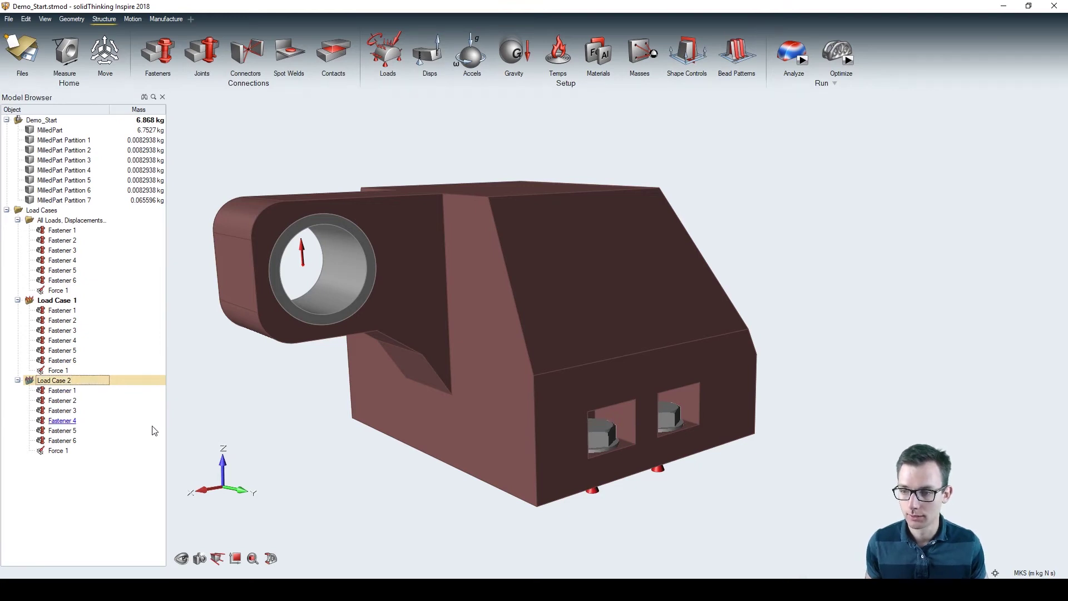
{"action": "left_click", "coordinate": [59, 450]}
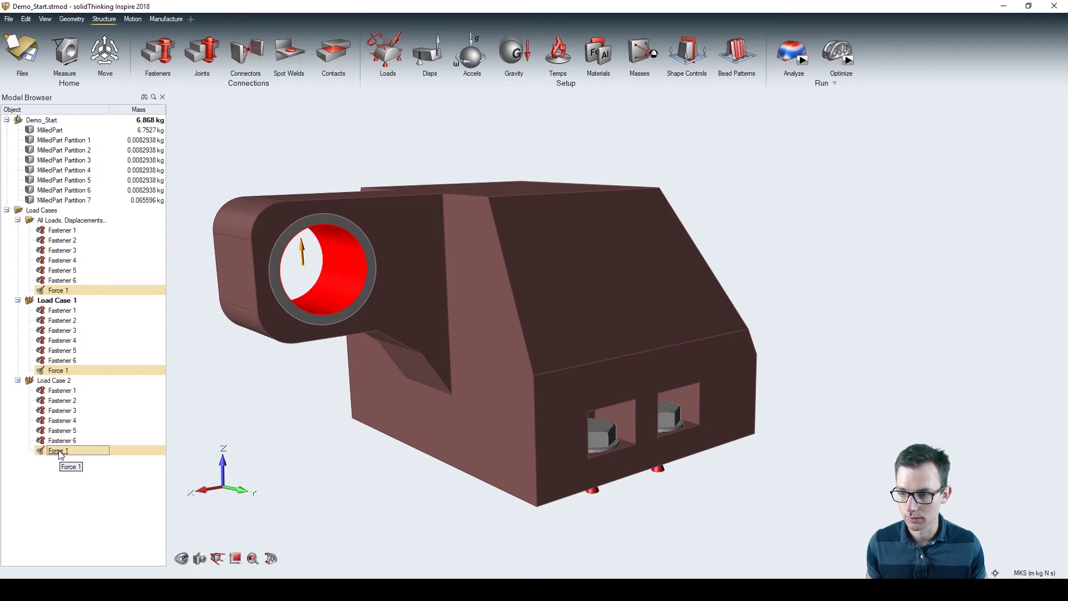
Place Force 2, a 2000 N load, on the bore's inner face and bring up the Load Cases table
{"action": "left_click", "coordinate": [120, 526]}
{"action": "left_click", "coordinate": [398, 42]}
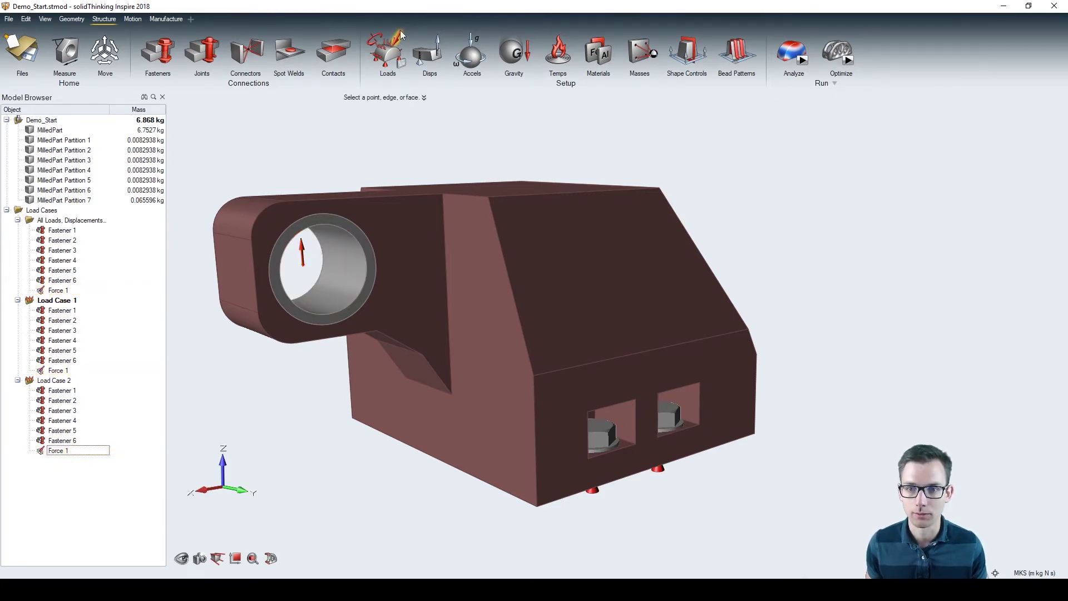
{"action": "left_click", "coordinate": [340, 292]}
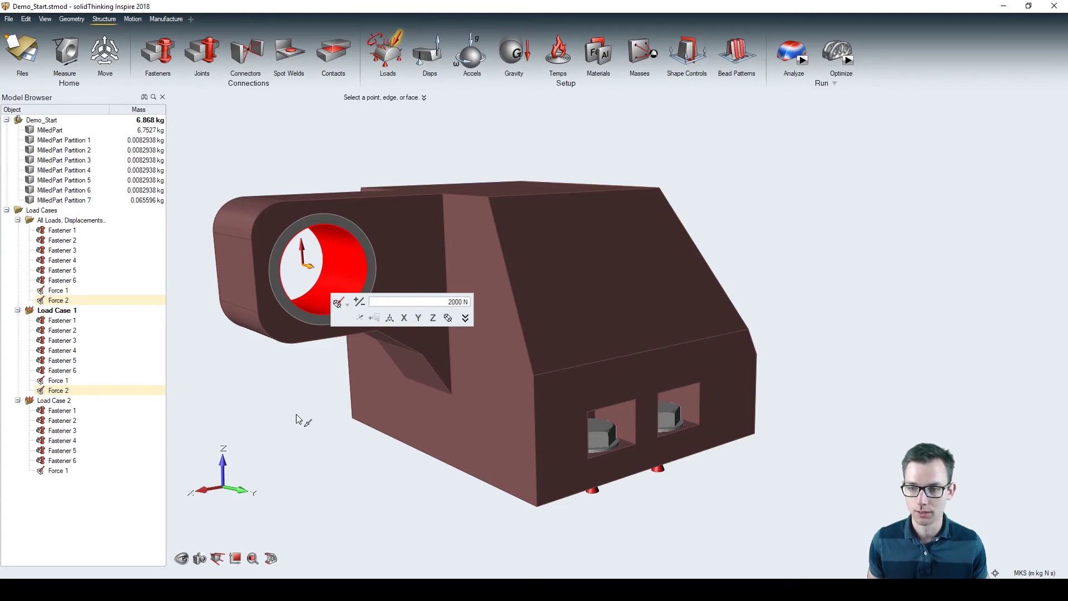
{"action": "key", "text": "Escape"}
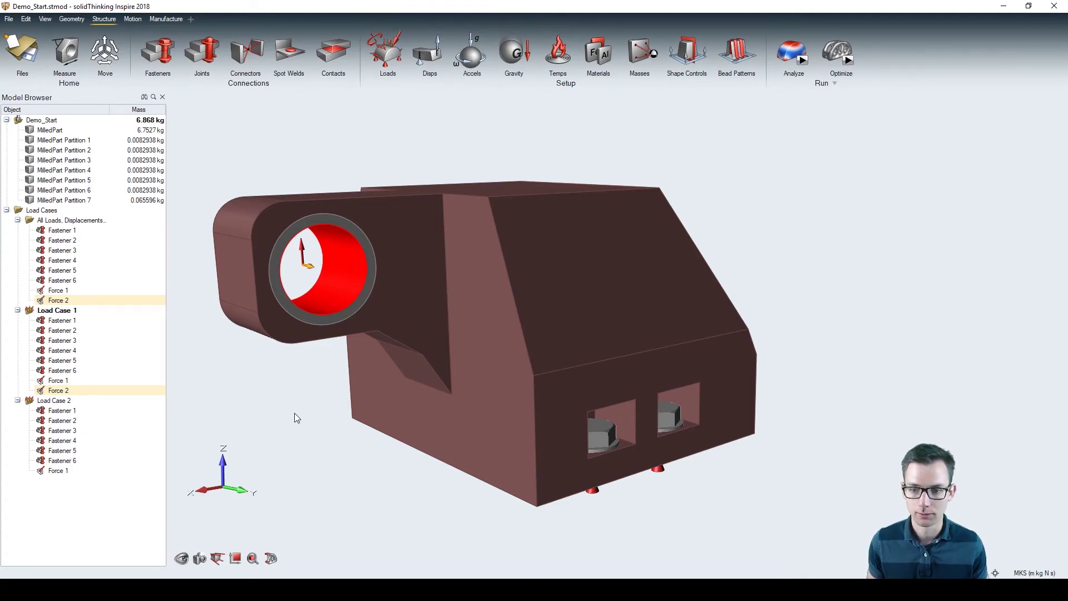
{"action": "scroll", "coordinate": [295, 388], "scroll_direction": "down", "scroll_amount": 2}
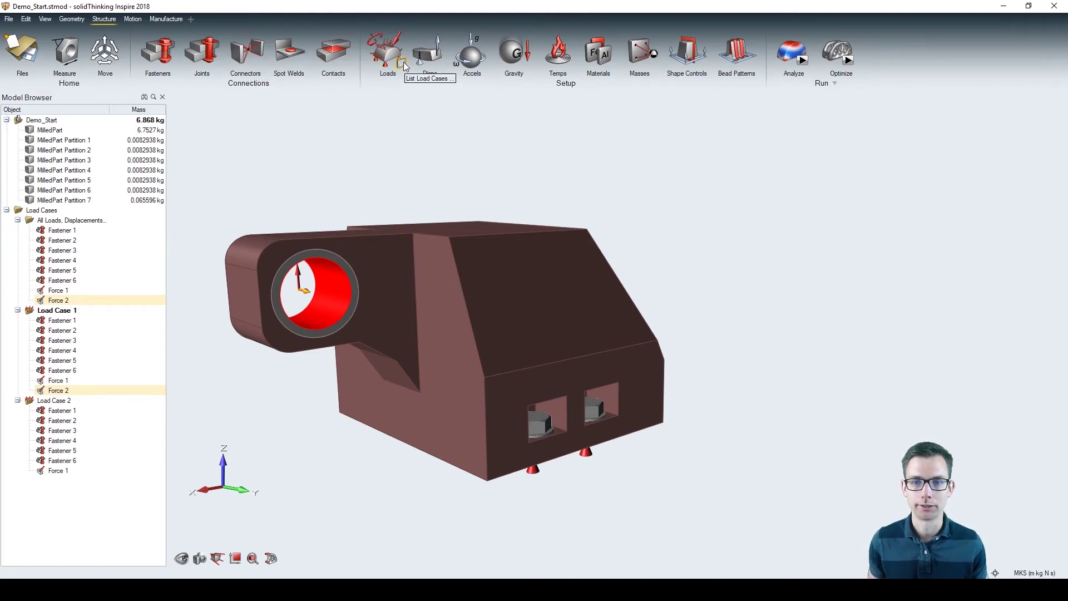
{"action": "left_click", "coordinate": [405, 66]}
In the Load Cases table, keep Force 1 only in Load Case 1 and Force 2 only in Load Case 2
{"action": "left_click_drag", "start_coordinate": [496, 84], "coordinate": [696, 121]}
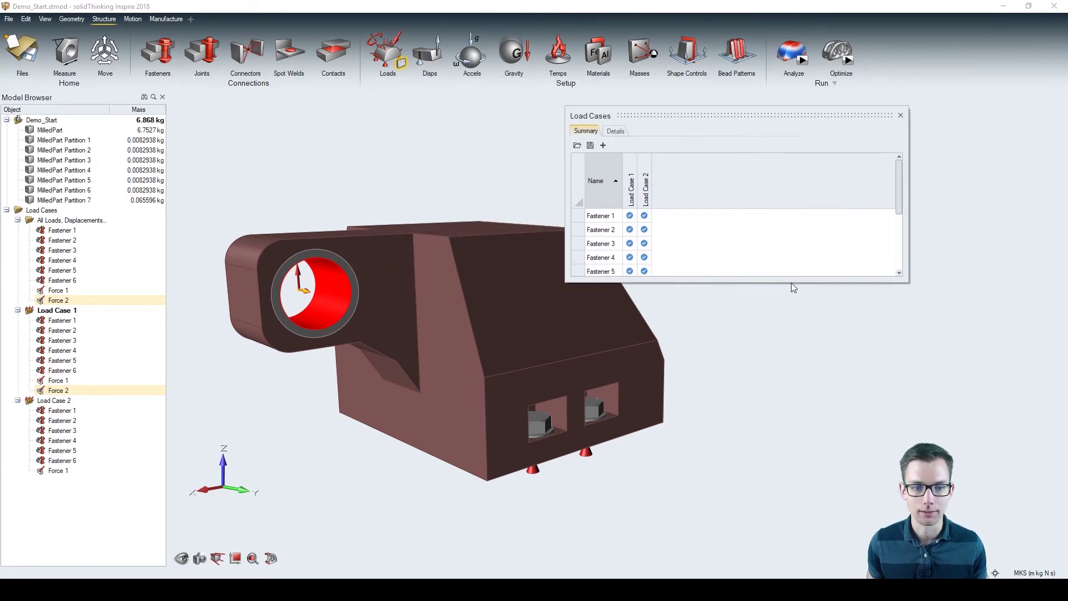
{"action": "left_click_drag", "start_coordinate": [794, 283], "coordinate": [808, 473]}
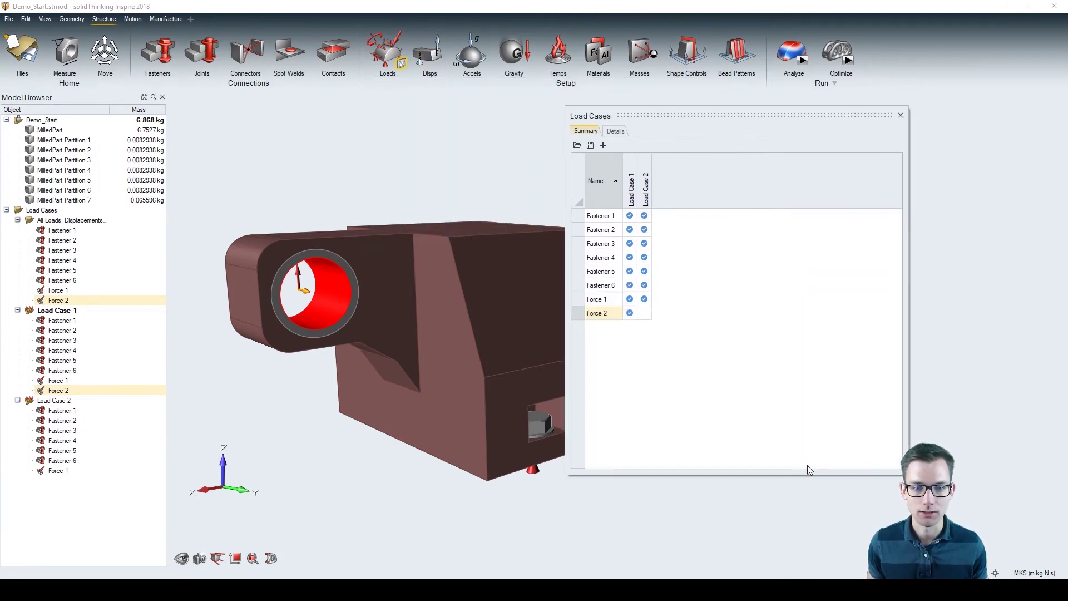
{"action": "left_click", "coordinate": [630, 300]}
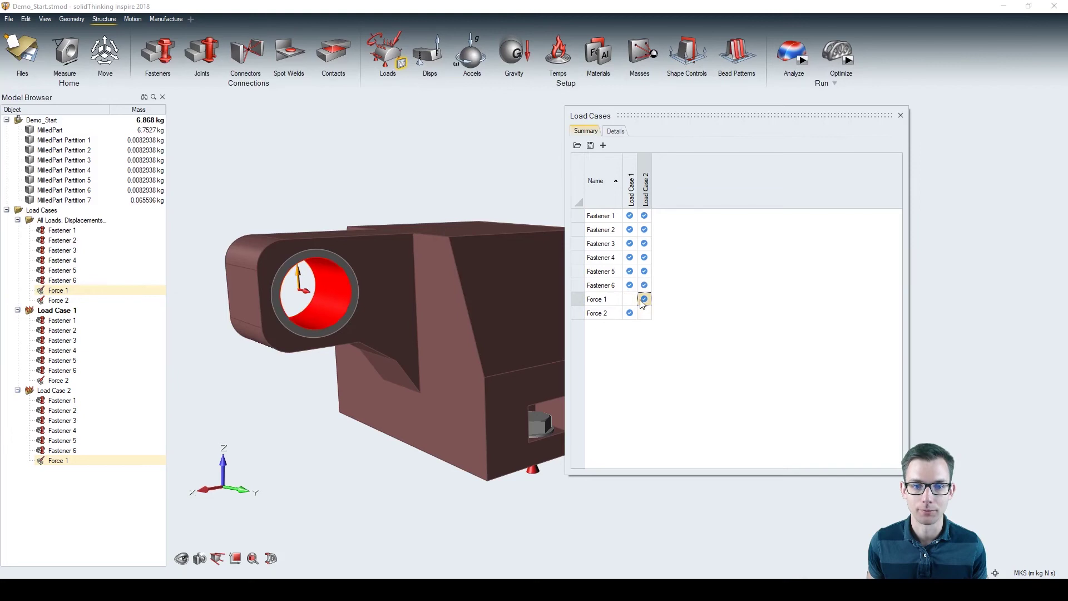
{"action": "left_click", "coordinate": [644, 299]}
{"action": "left_click", "coordinate": [643, 313]}
{"action": "left_click", "coordinate": [629, 313]}
{"action": "left_click", "coordinate": [630, 299]}
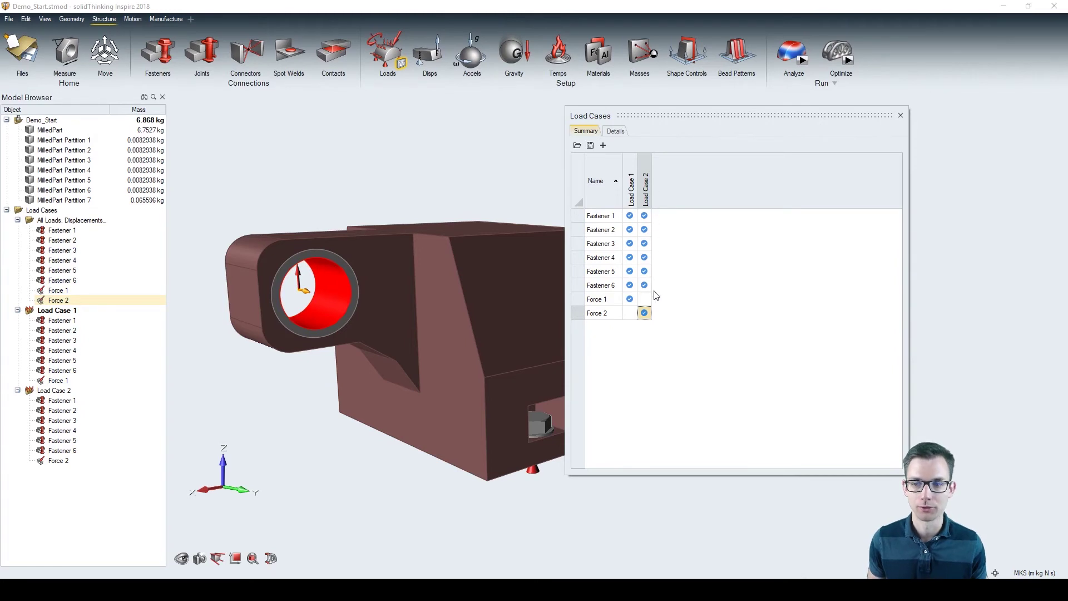
{"action": "left_click", "coordinate": [900, 115]}
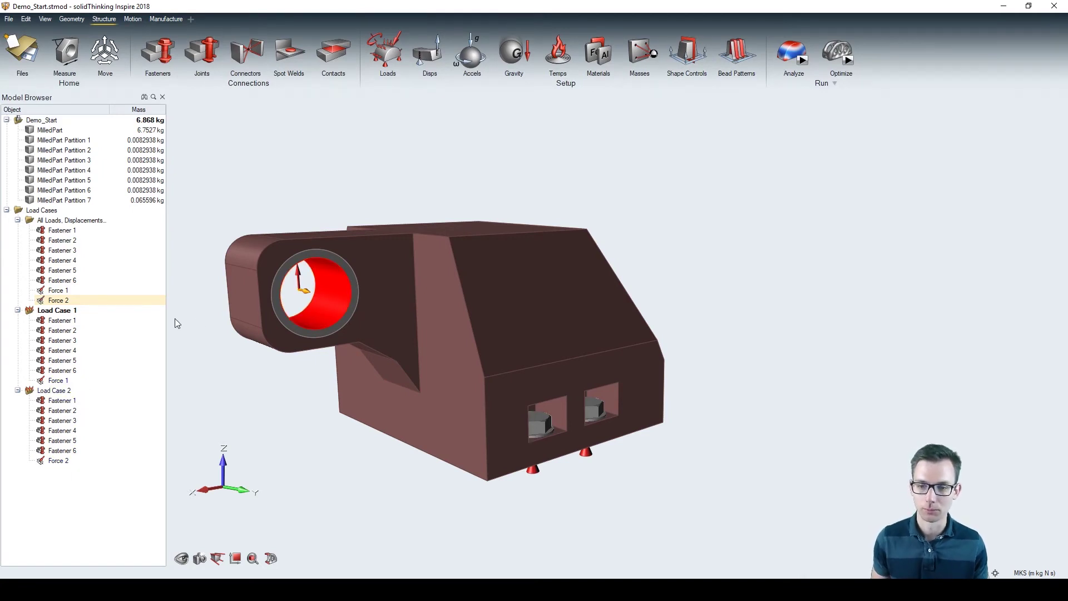
{"action": "right_click_drag", "start_coordinate": [244, 361], "coordinate": [235, 284]}
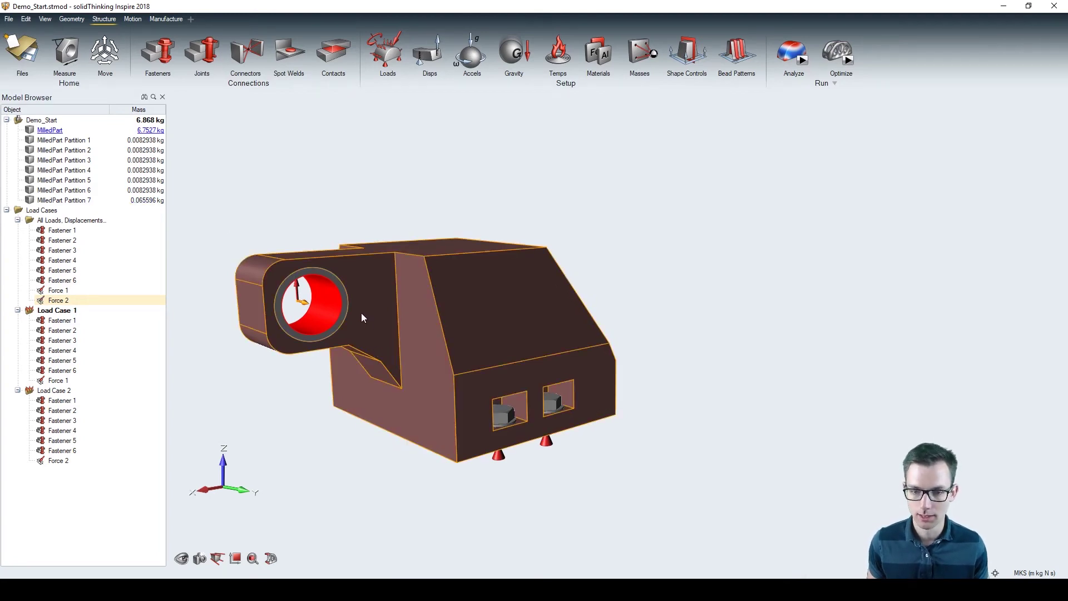
{"action": "scroll", "coordinate": [268, 292], "scroll_direction": "up", "scroll_amount": 2}
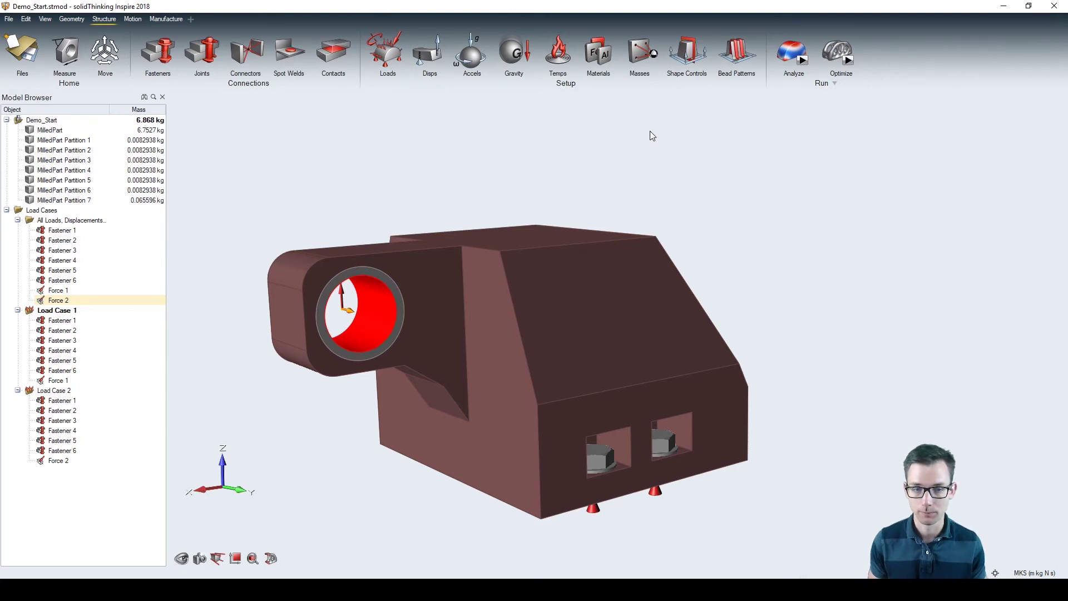
{"action": "right_click_drag", "start_coordinate": [658, 429], "coordinate": [445, 299]}
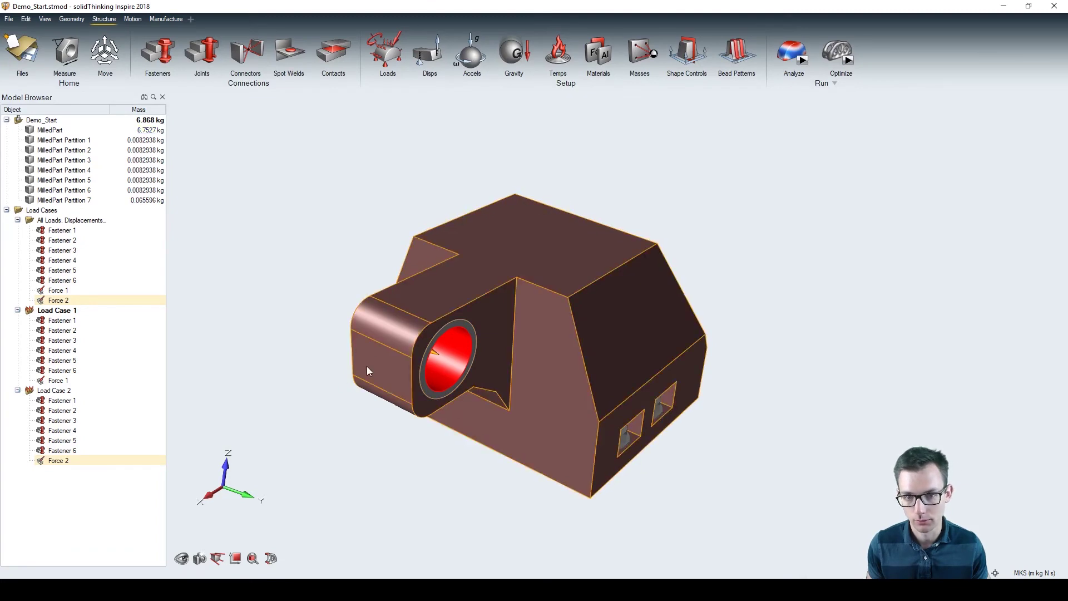
{"action": "key", "text": "t"}
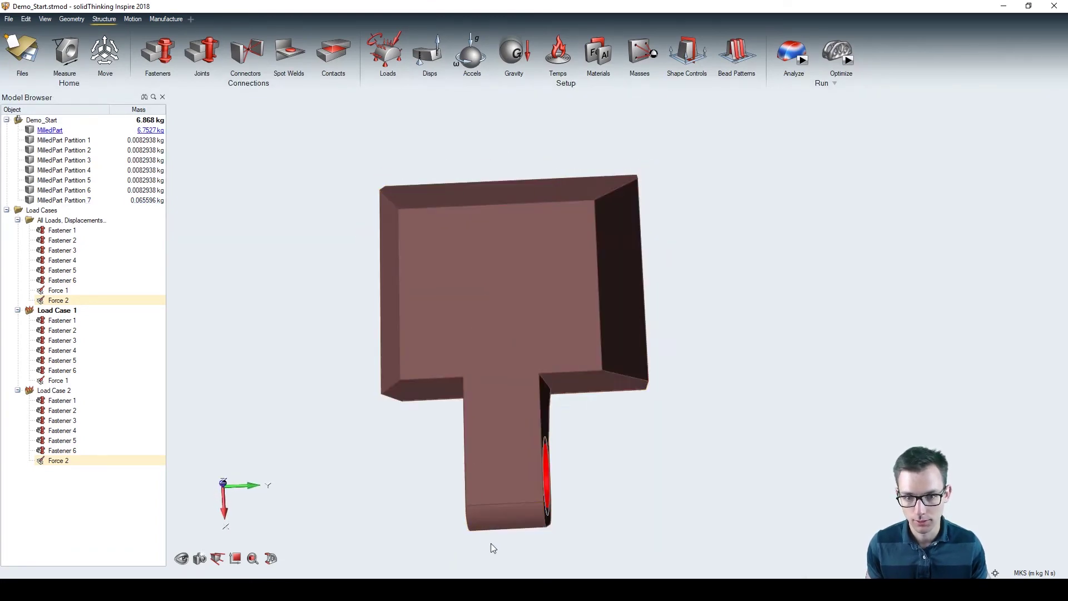
{"action": "key", "text": "i"}
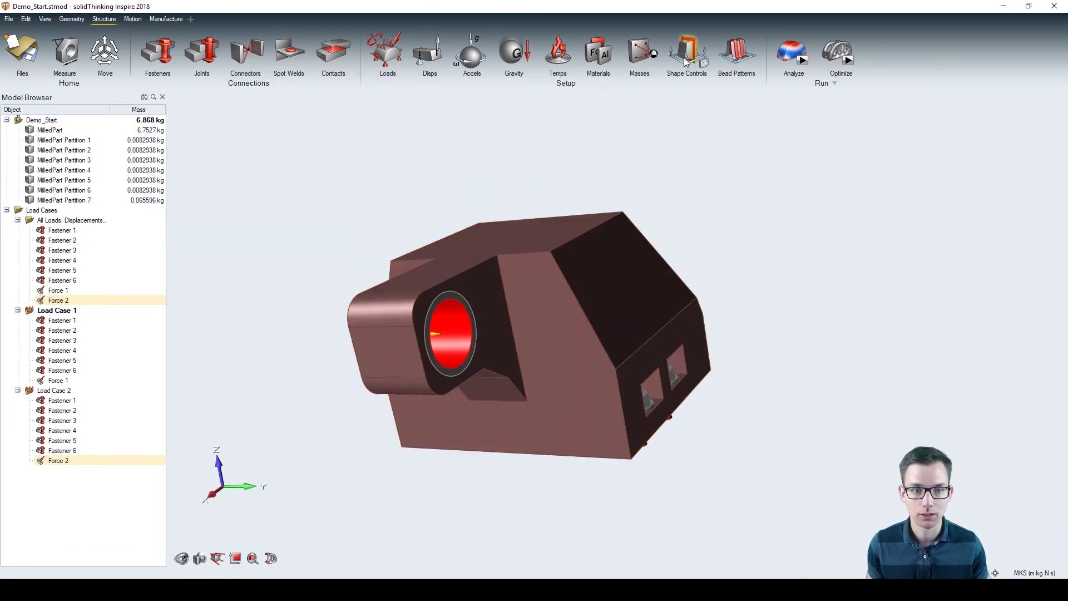
Make the design space symmetric, turning off the horizontal and back planes so only the vertical plane remains
{"action": "left_click", "coordinate": [687, 52]}
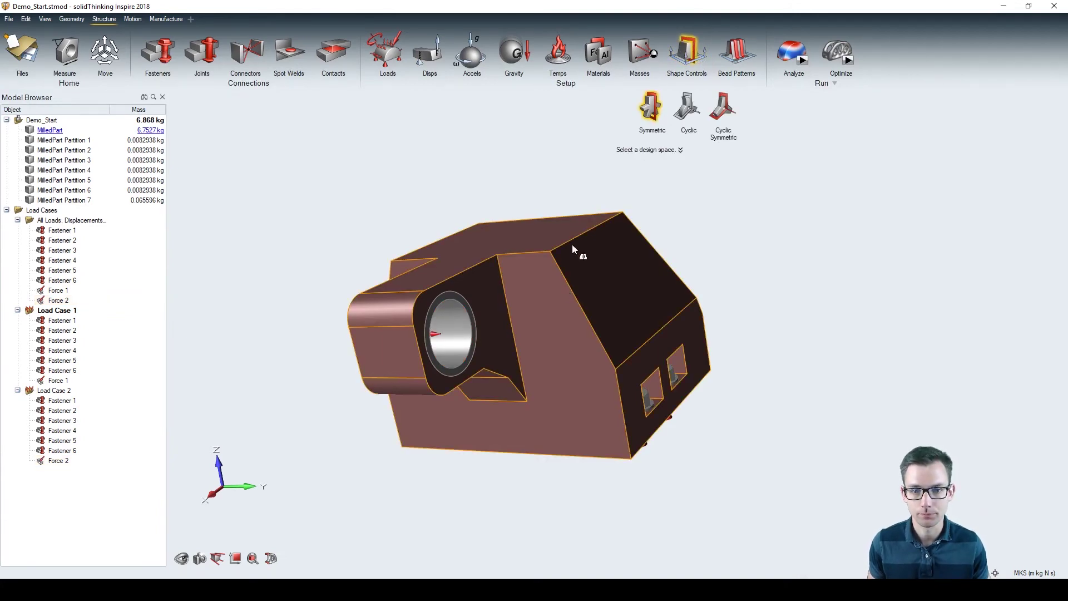
{"action": "left_click", "coordinate": [552, 285]}
{"action": "right_click_drag", "start_coordinate": [553, 285], "coordinate": [614, 252]}
{"action": "left_click", "coordinate": [282, 379]}
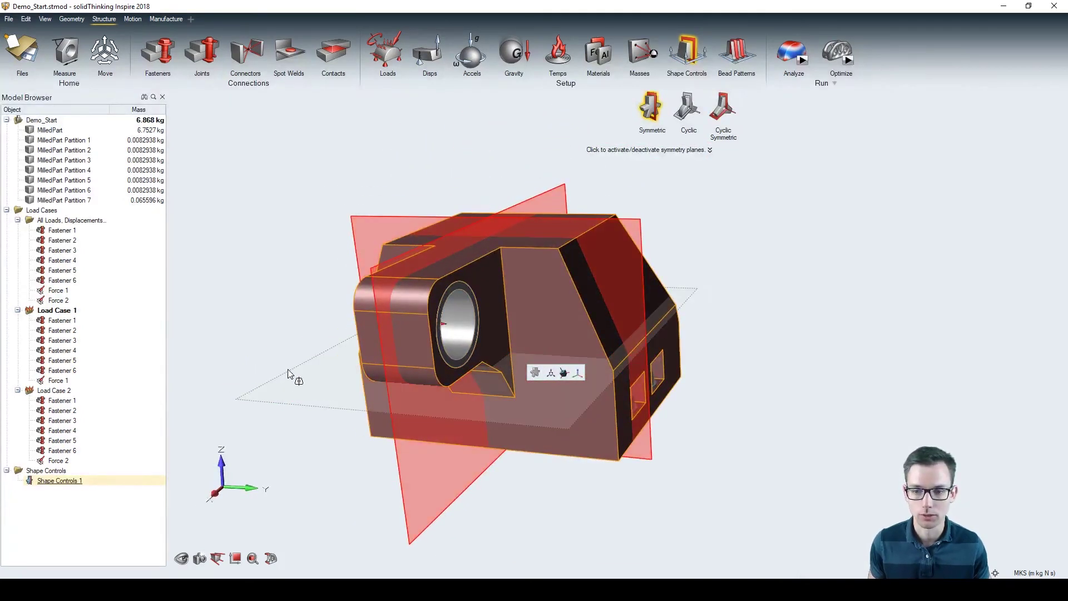
{"action": "left_click", "coordinate": [380, 221]}
{"action": "right_click_drag", "start_coordinate": [539, 281], "coordinate": [669, 355]}
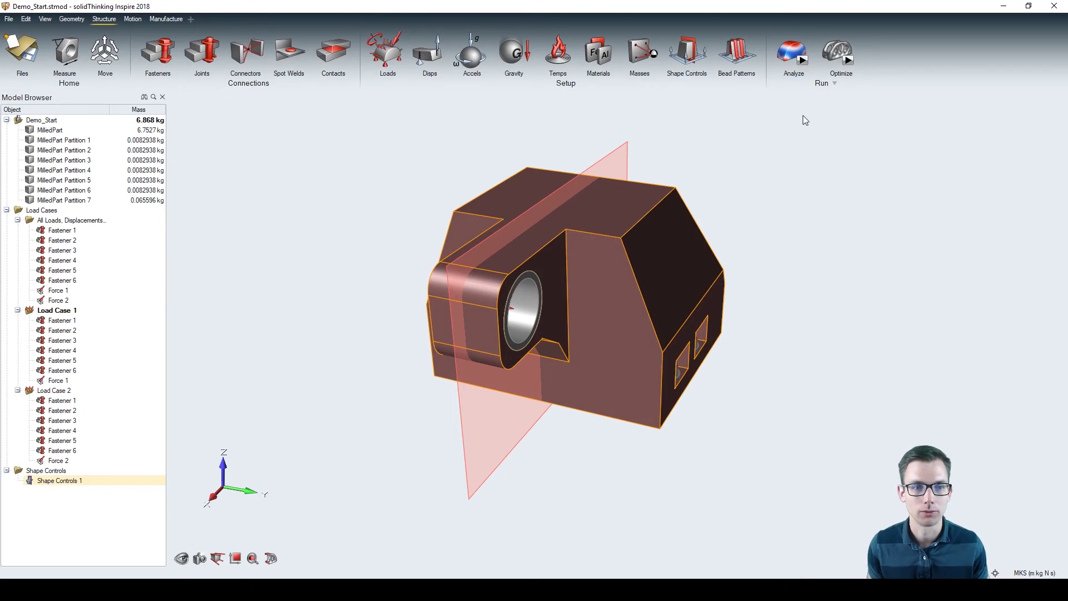
Run optimization InitialTopologyOptimization at 10% mass target with 0.004 m minimum thickness, accepting the run-time warning
{"action": "mouse_move", "coordinate": [775, 62]}
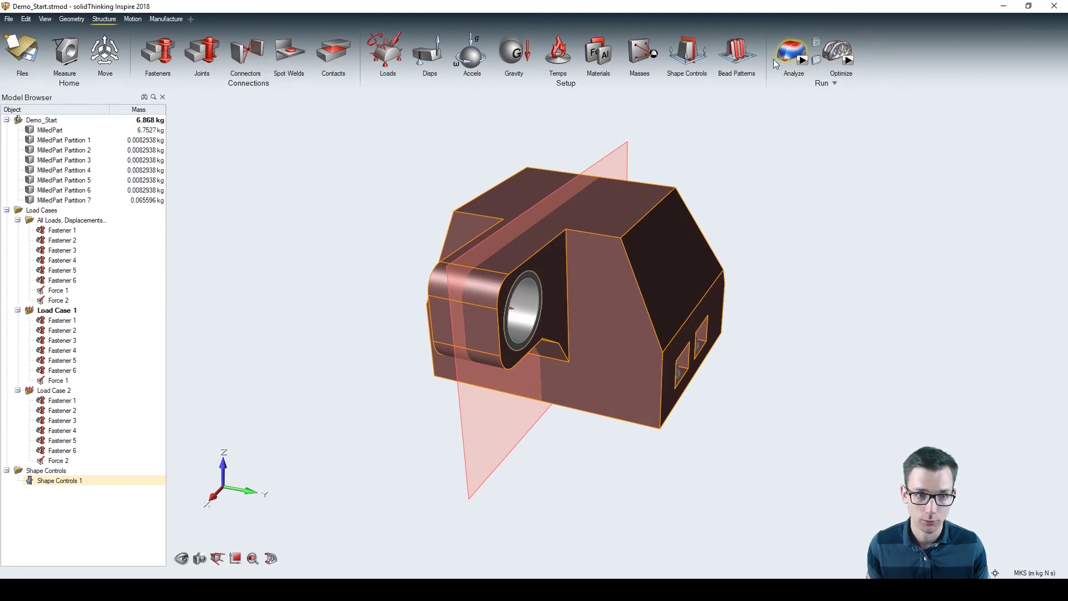
{"action": "left_click", "coordinate": [848, 63]}
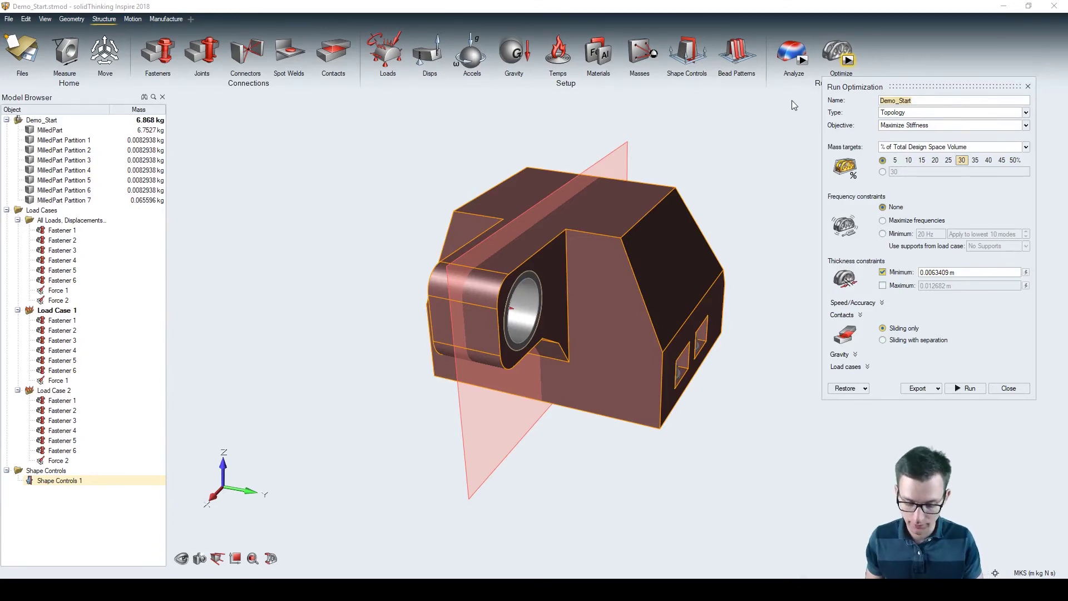
{"action": "type", "text": "InitialTo"}
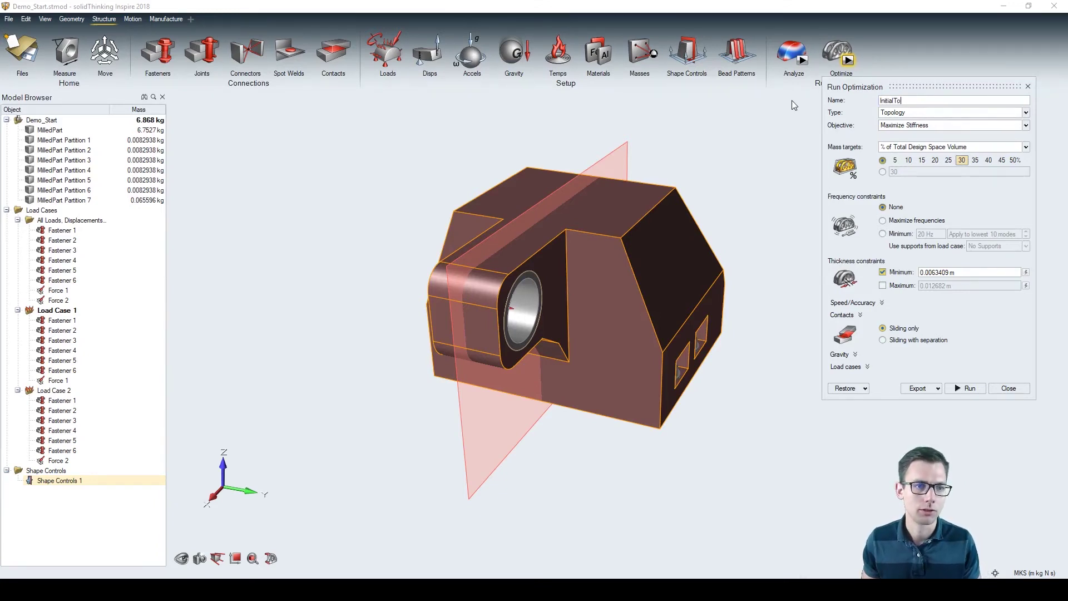
{"action": "type", "text": "pologyOptimization"}
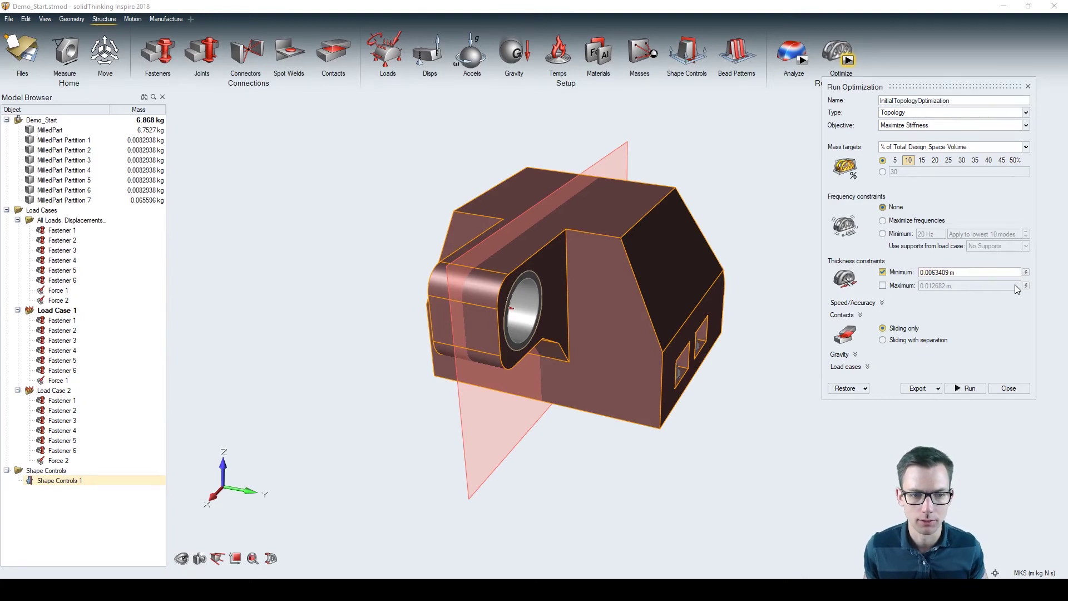
{"action": "key", "text": "Delete"}
{"action": "key", "text": "Delete"}
{"action": "key", "text": "Delete"}
{"action": "key", "text": "Delete"}
{"action": "key", "text": "Delete"}
{"action": "key", "text": "Delete"}
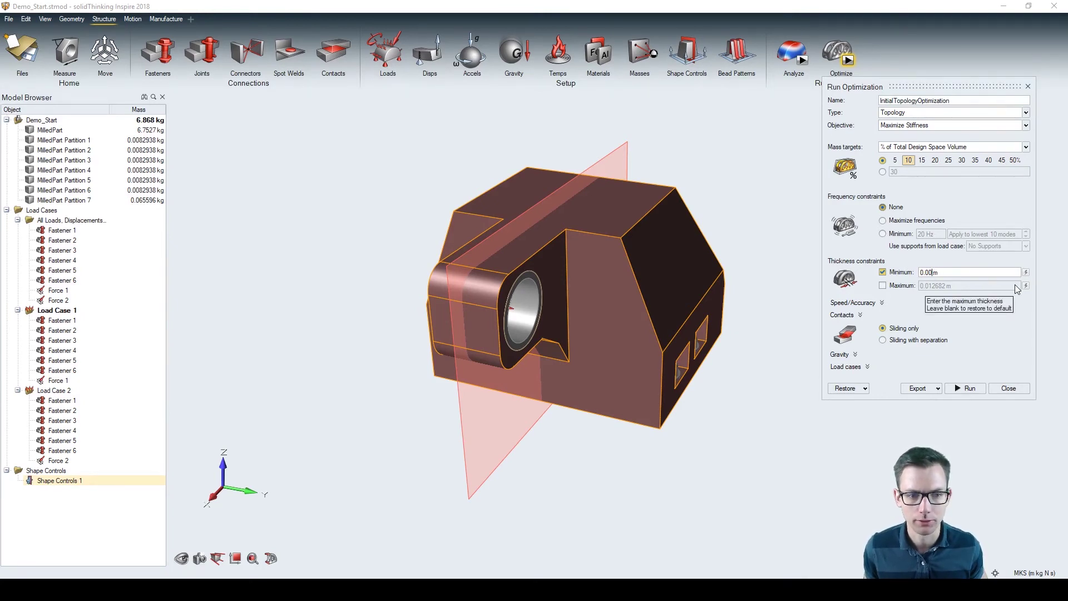
{"action": "type", "text": "4"}
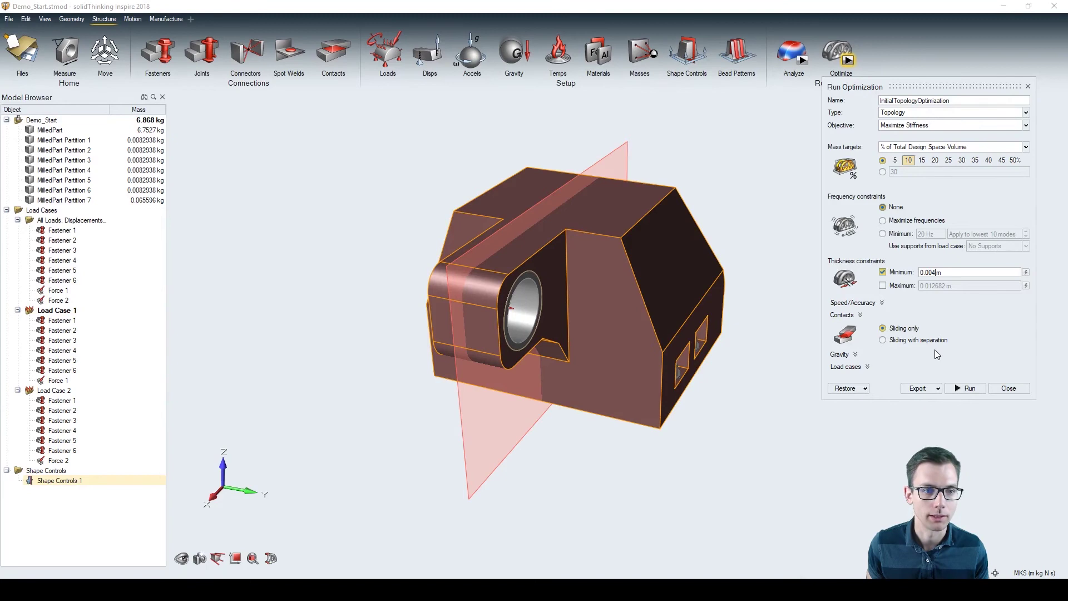
{"action": "left_click", "coordinate": [965, 388]}
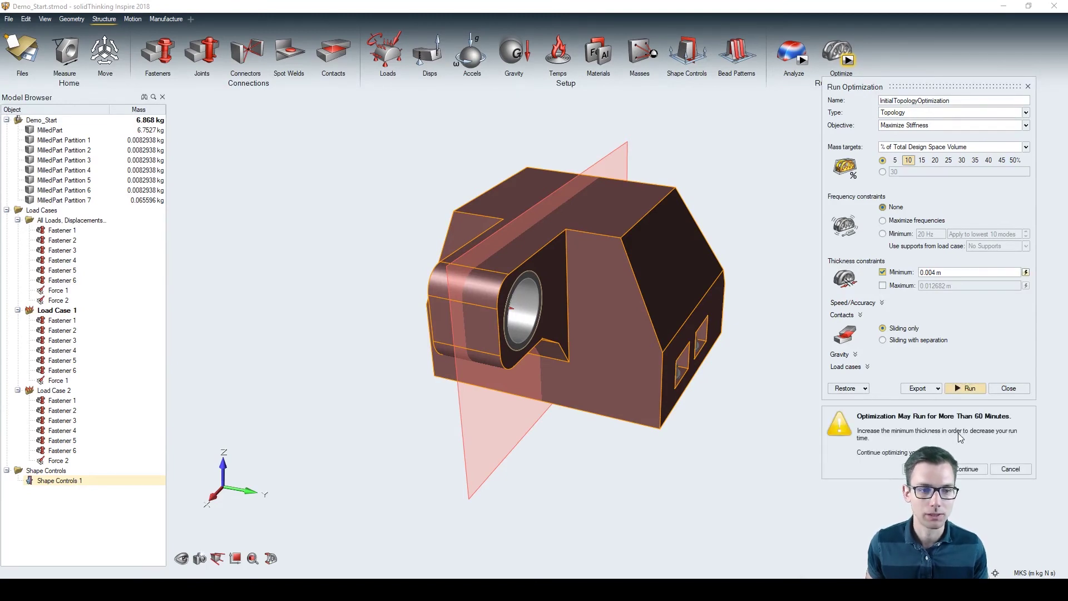
{"action": "left_click", "coordinate": [976, 471]}
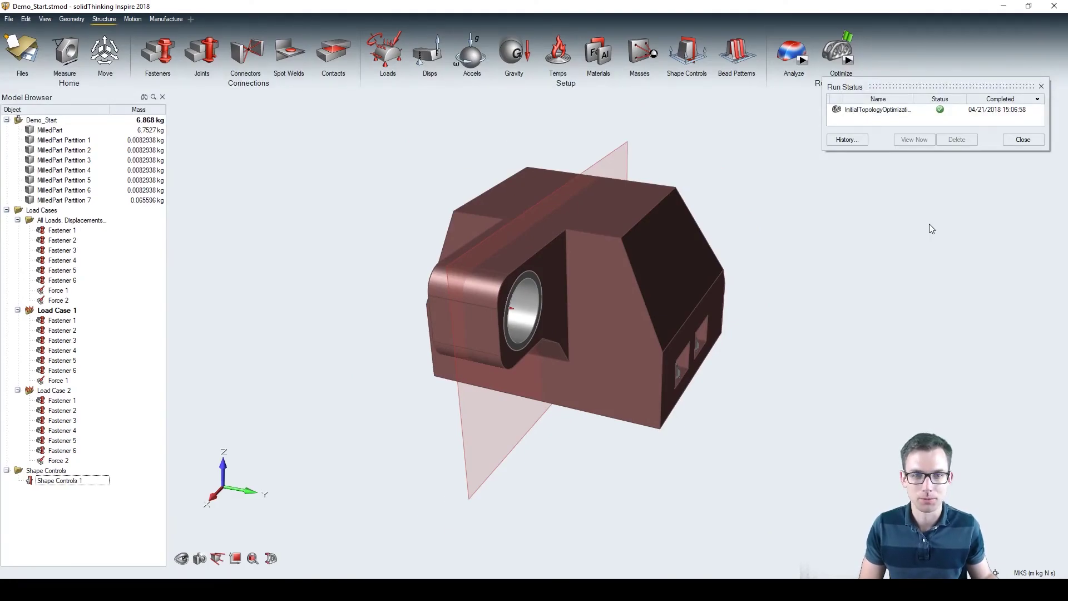
Select the finished InitialTopologyOptimization run and display its organic topology result
{"action": "left_click", "coordinate": [881, 110]}
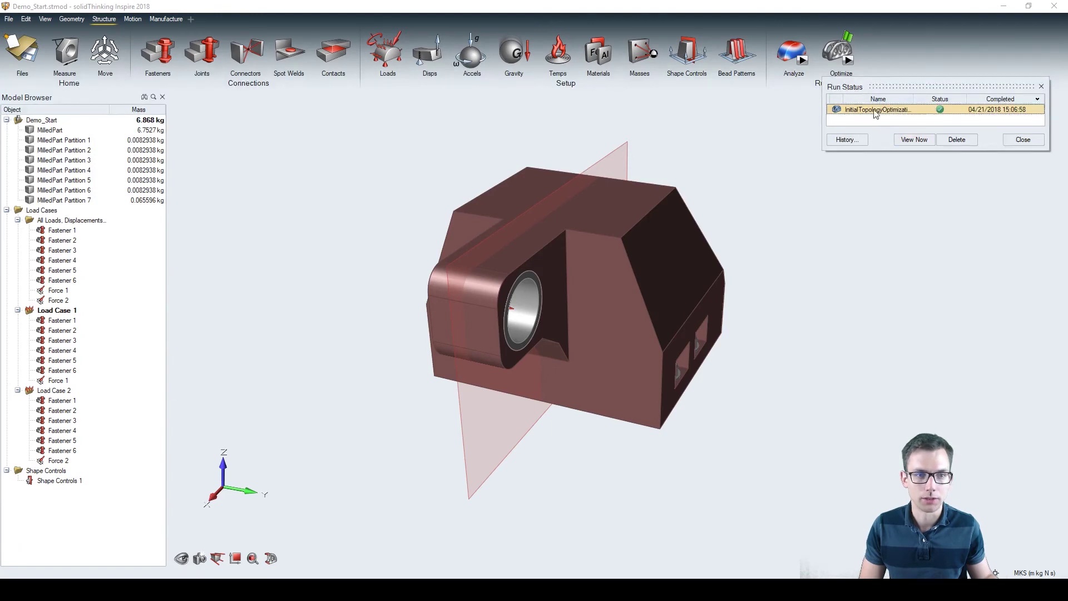
{"action": "mouse_move", "coordinate": [850, 38]}
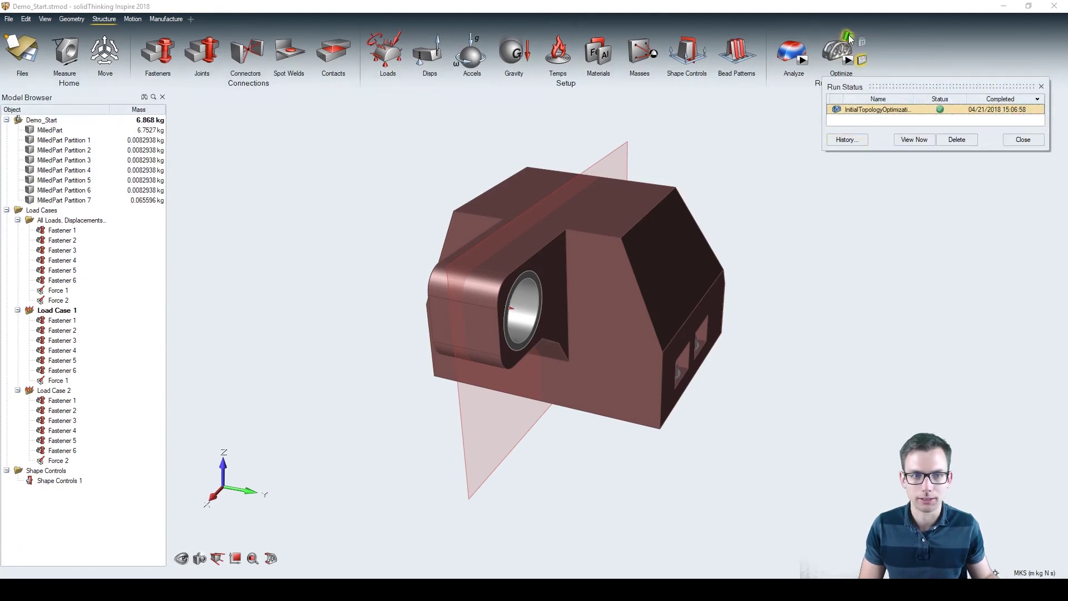
{"action": "left_click", "coordinate": [849, 38]}
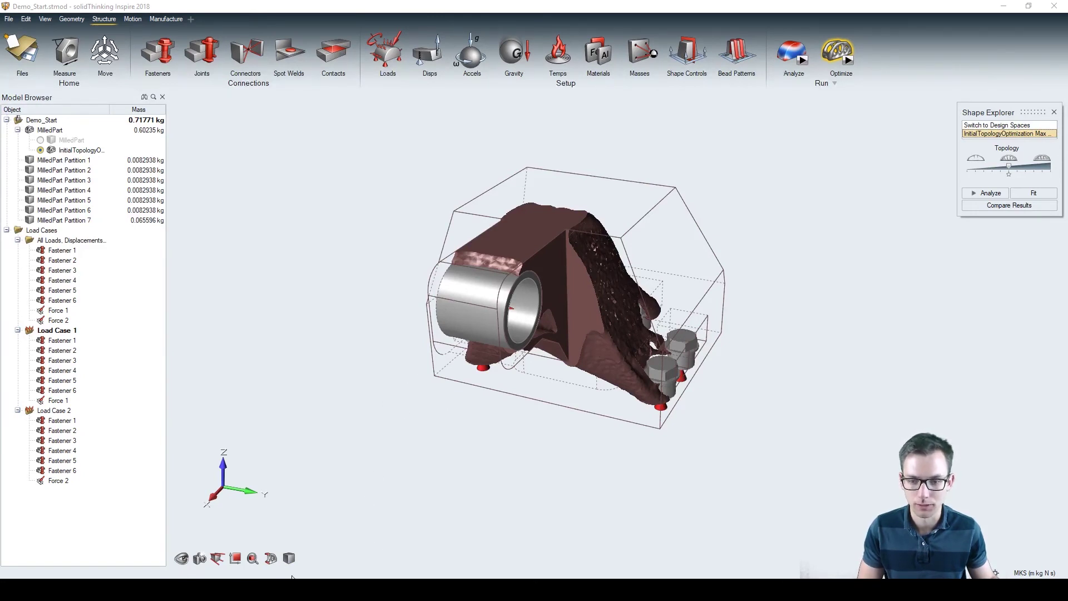
In Explorer, go up to the optimization folder, enter the run folder, and open topoOpt.out
{"action": "mouse_move", "coordinate": [292, 577]}
{"action": "left_click", "coordinate": [82, 542]}
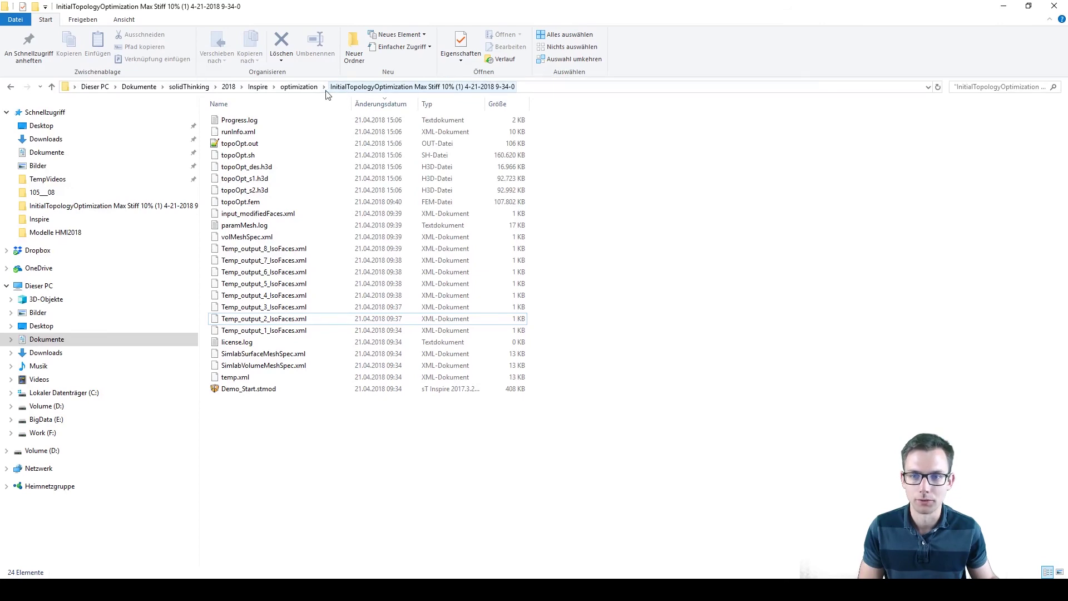
{"action": "left_click", "coordinate": [299, 87]}
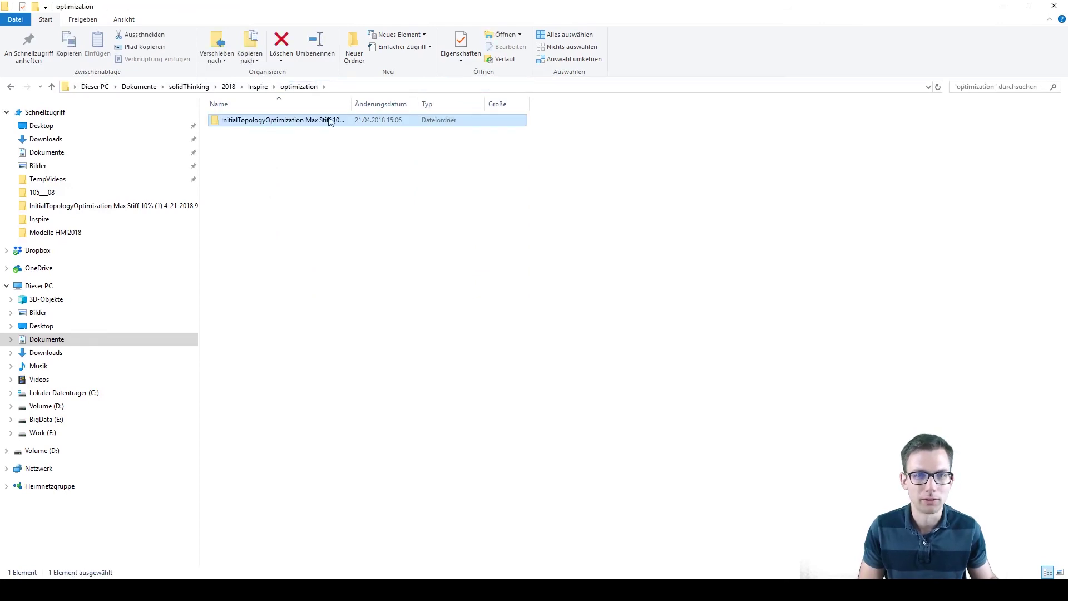
{"action": "double_click", "coordinate": [329, 121]}
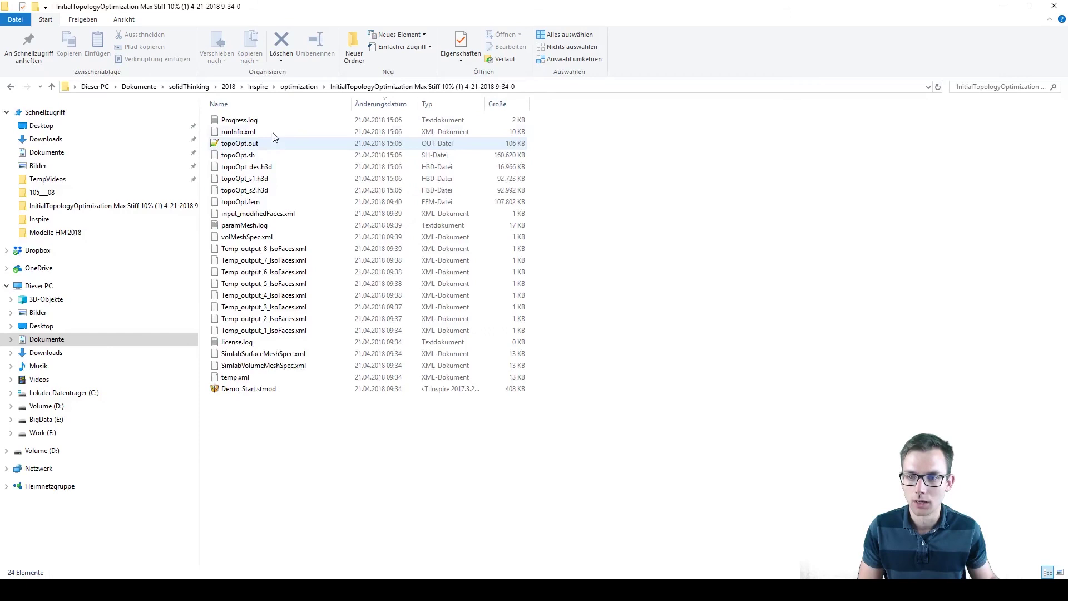
{"action": "left_click", "coordinate": [256, 145]}
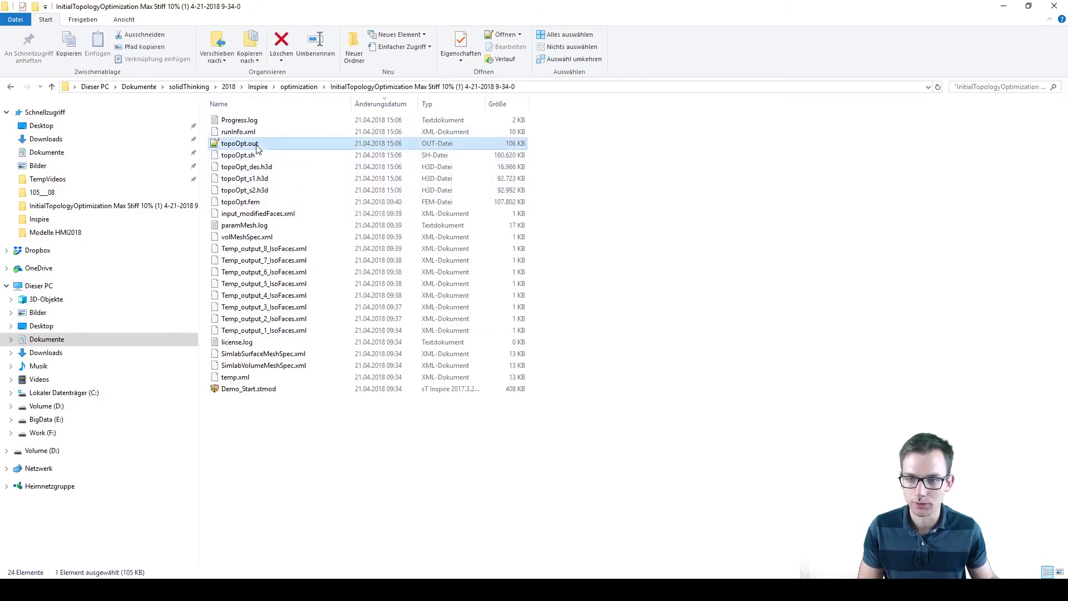
{"action": "double_click", "coordinate": [256, 146]}
{"action": "left_click_drag", "start_coordinate": [986, 472], "coordinate": [1006, 494]}
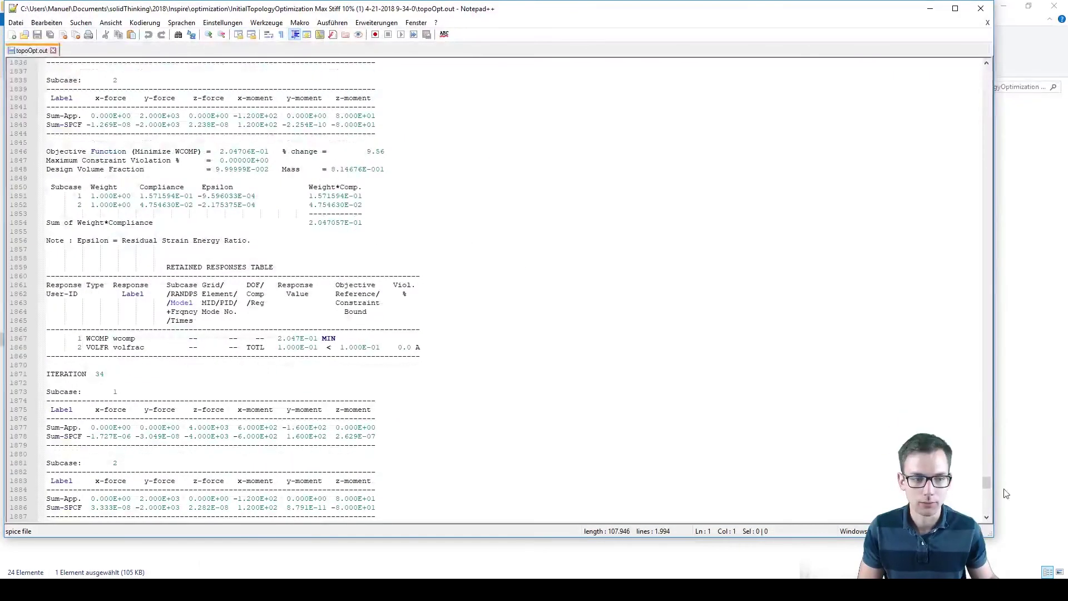
Highlight the -0.34 % change and objective function lines near the convergence message in topoOpt.out
{"action": "scroll", "coordinate": [281, 200], "scroll_direction": "down", "scroll_amount": 20}
{"action": "scroll", "coordinate": [281, 200], "scroll_direction": "up", "scroll_amount": 8}
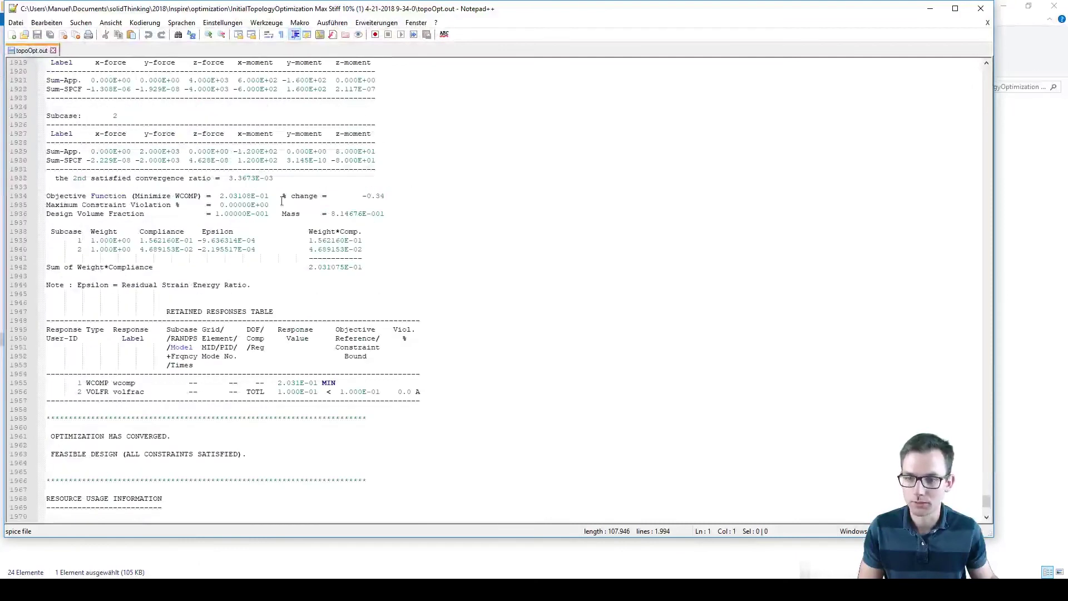
{"action": "scroll", "coordinate": [281, 200], "scroll_direction": "down", "scroll_amount": 6}
{"action": "scroll", "coordinate": [179, 380], "scroll_direction": "up", "scroll_amount": 4}
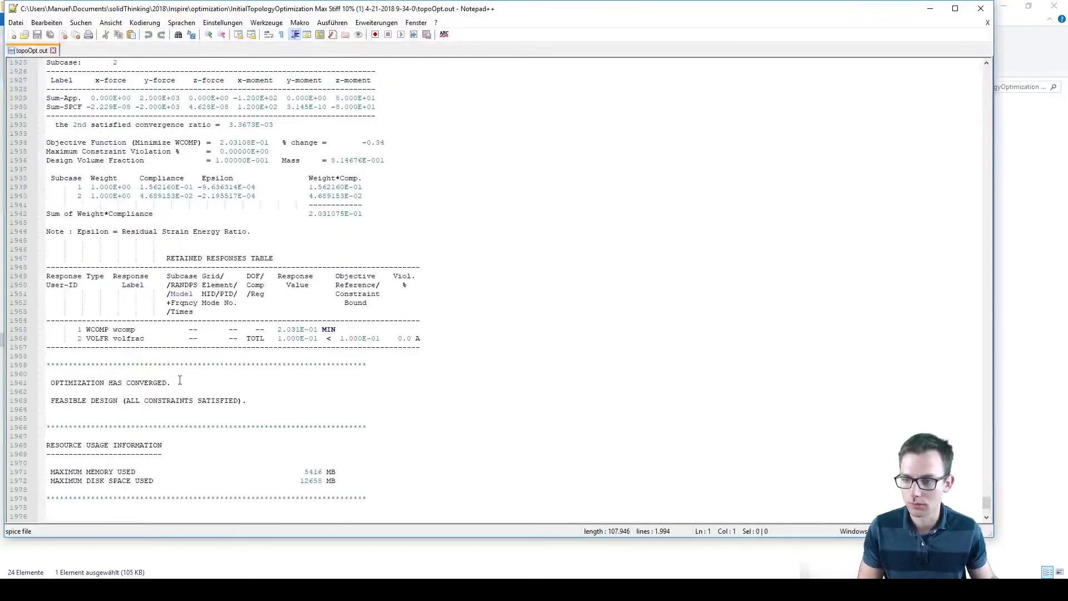
{"action": "left_click", "coordinate": [179, 392]}
{"action": "scroll", "coordinate": [278, 356], "scroll_direction": "up", "scroll_amount": 5}
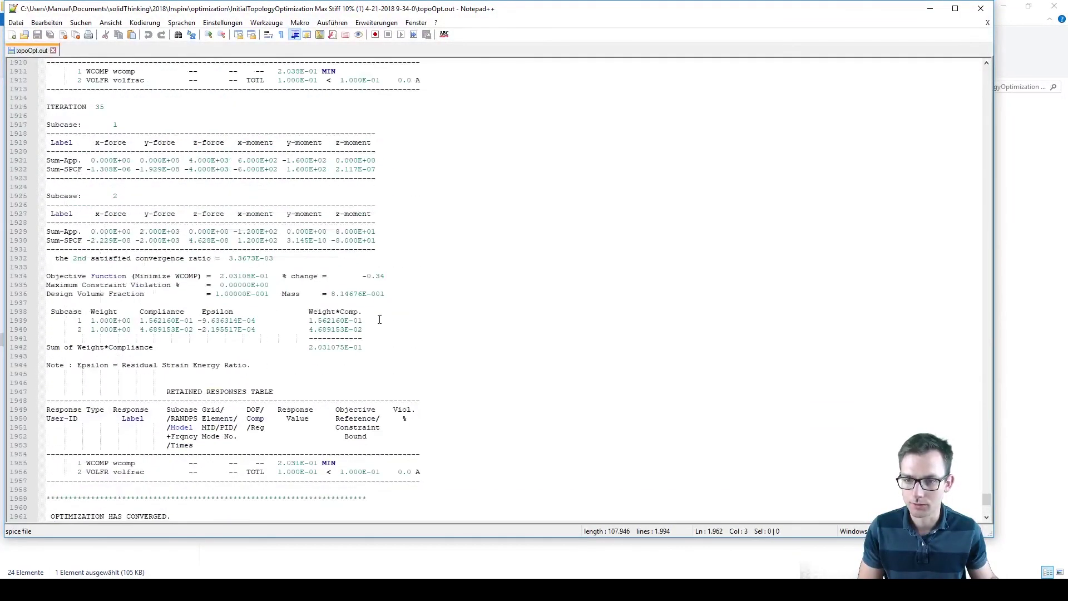
{"action": "left_click", "coordinate": [380, 320]}
{"action": "left_click_drag", "start_coordinate": [349, 275], "coordinate": [404, 279]}
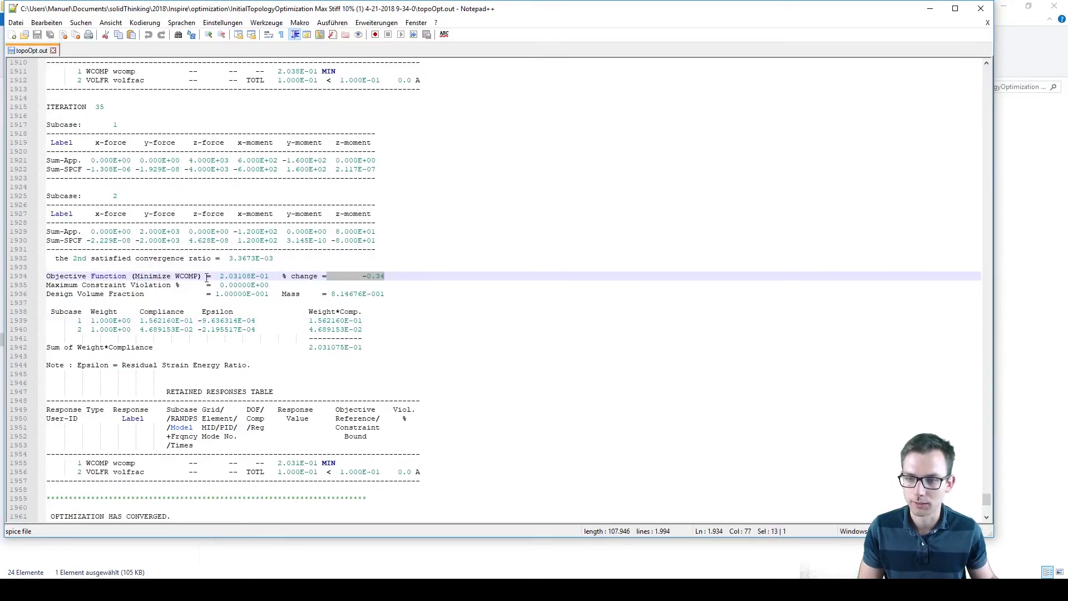
{"action": "left_click_drag", "start_coordinate": [135, 277], "coordinate": [185, 277]}
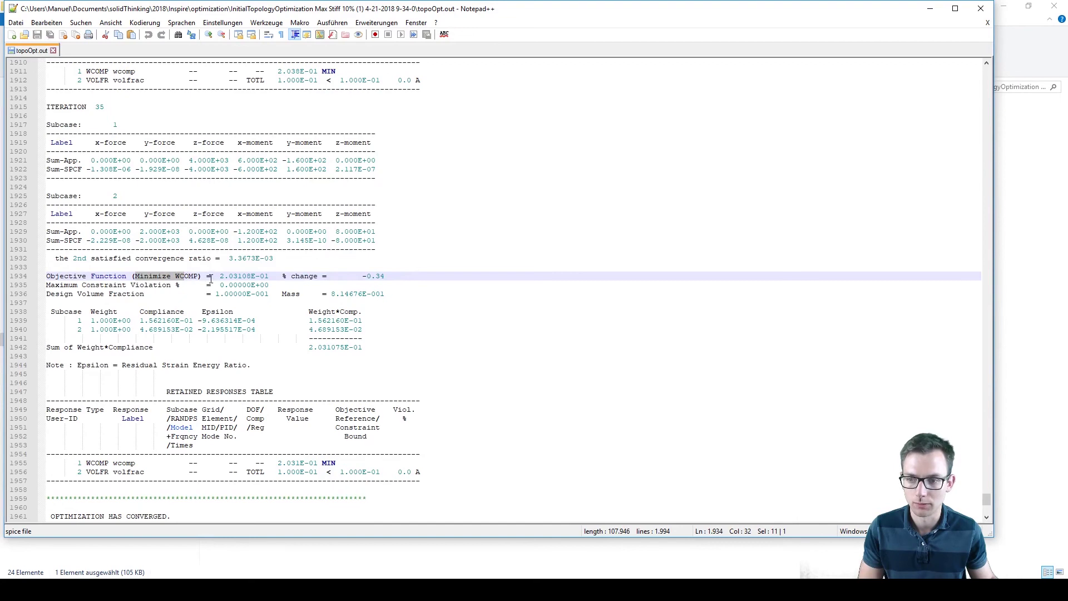
{"action": "left_click_drag", "start_coordinate": [358, 277], "coordinate": [392, 271]}
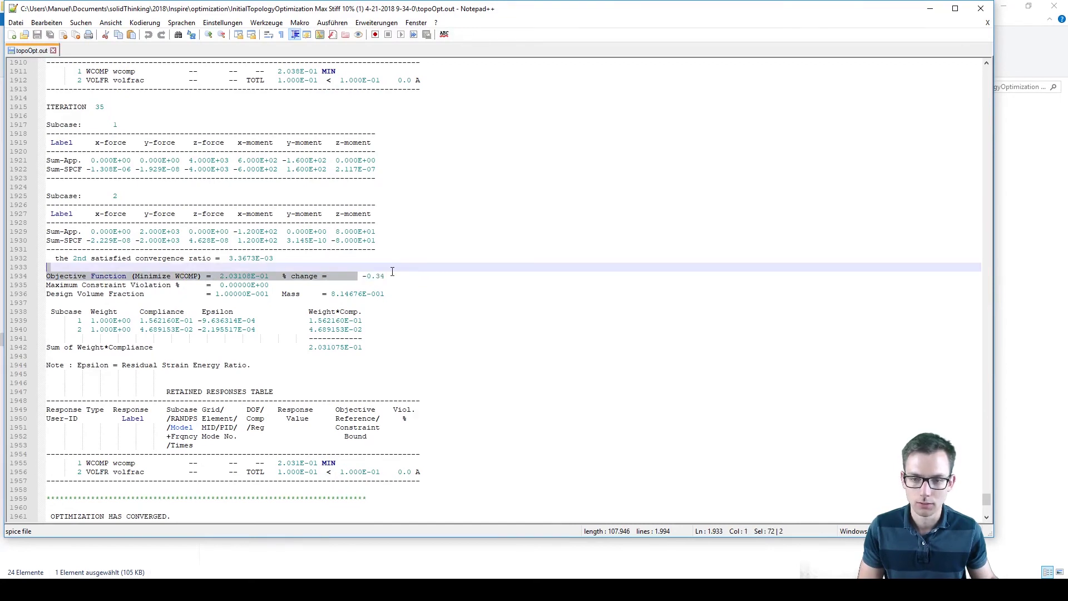
{"action": "left_click", "coordinate": [392, 274]}
Scroll back through the earlier log iterations, then minimize the Explorer window
{"action": "scroll", "coordinate": [639, 309], "scroll_direction": "up", "scroll_amount": 15}
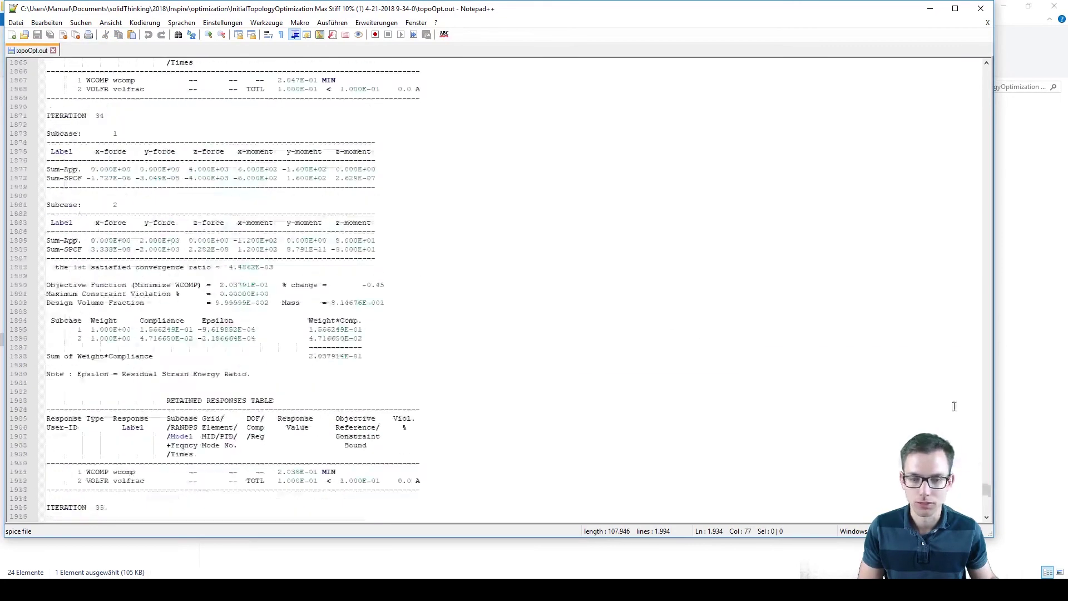
{"action": "scroll", "coordinate": [369, 265], "scroll_direction": "up", "scroll_amount": 4}
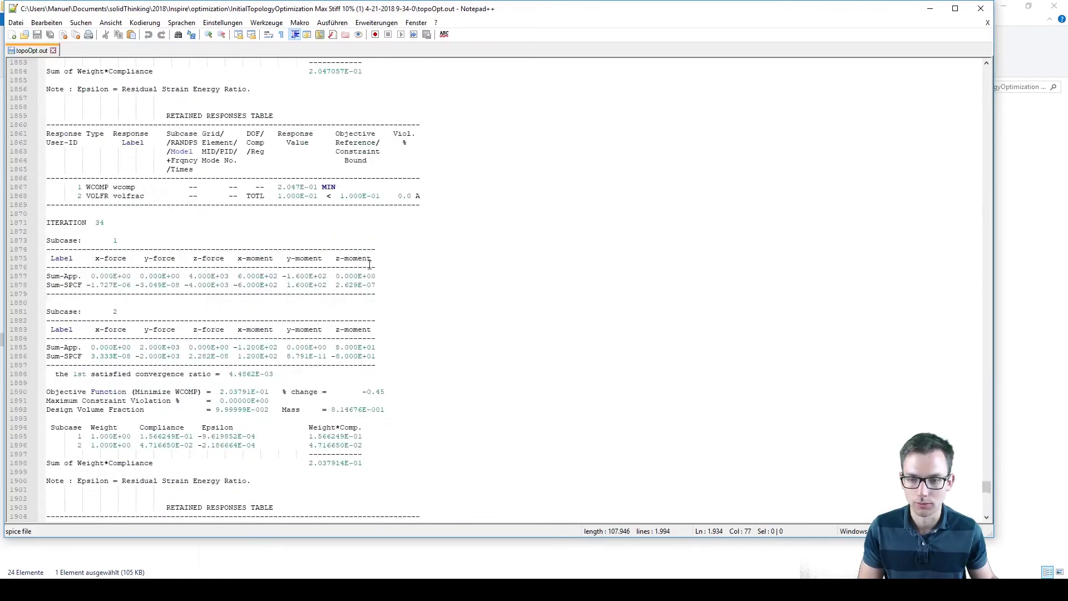
{"action": "scroll", "coordinate": [389, 270], "scroll_direction": "up", "scroll_amount": 15}
{"action": "left_click_drag", "start_coordinate": [987, 479], "coordinate": [987, 262]}
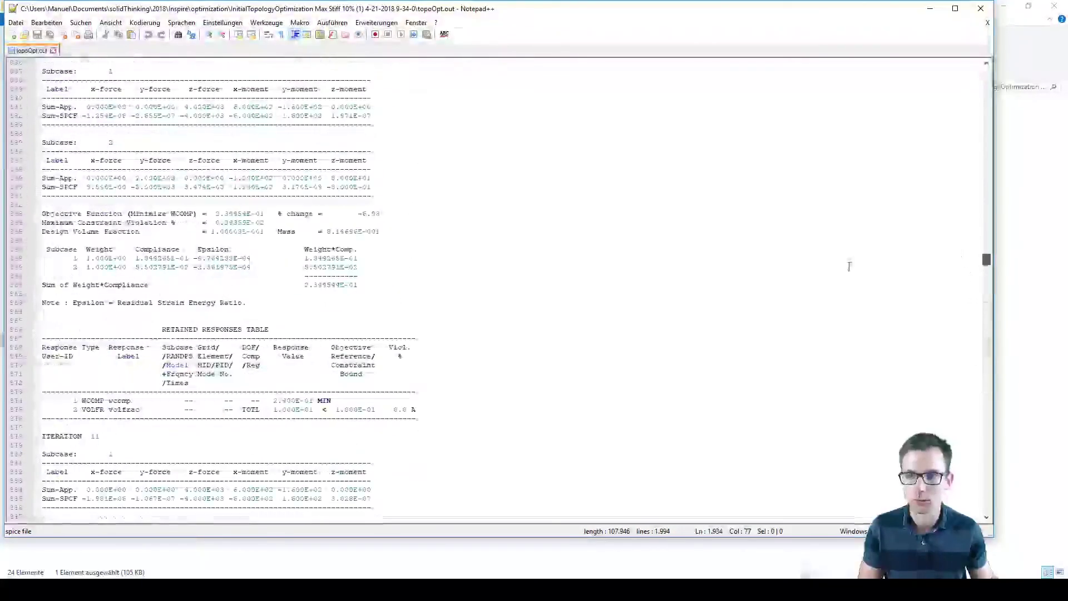
{"action": "scroll", "coordinate": [849, 267], "scroll_direction": "down", "scroll_amount": 7}
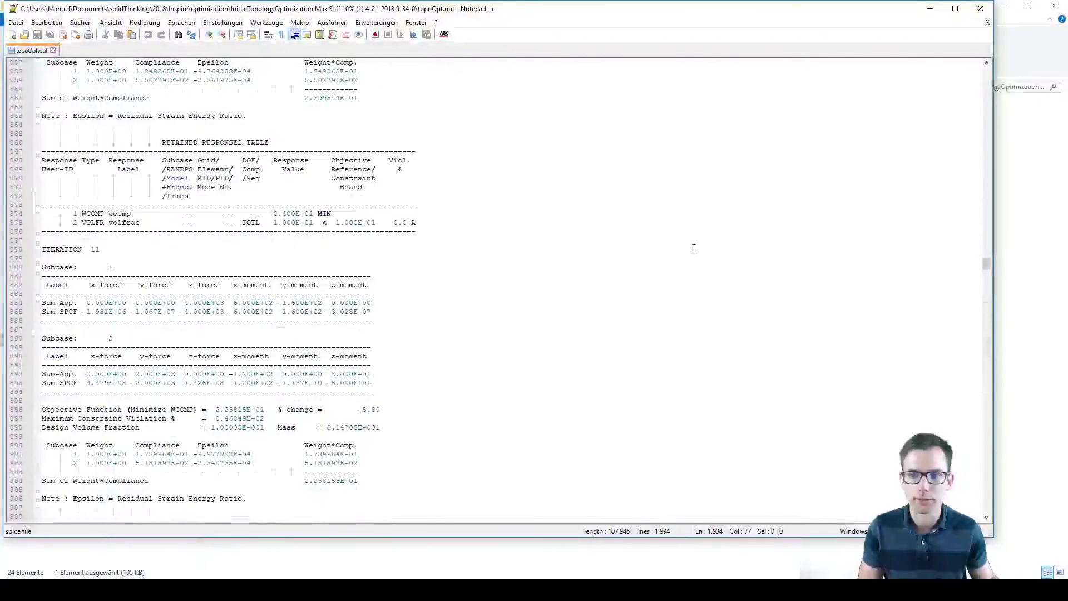
{"action": "left_click", "coordinate": [1030, 213]}
{"action": "left_click", "coordinate": [1004, 5]}
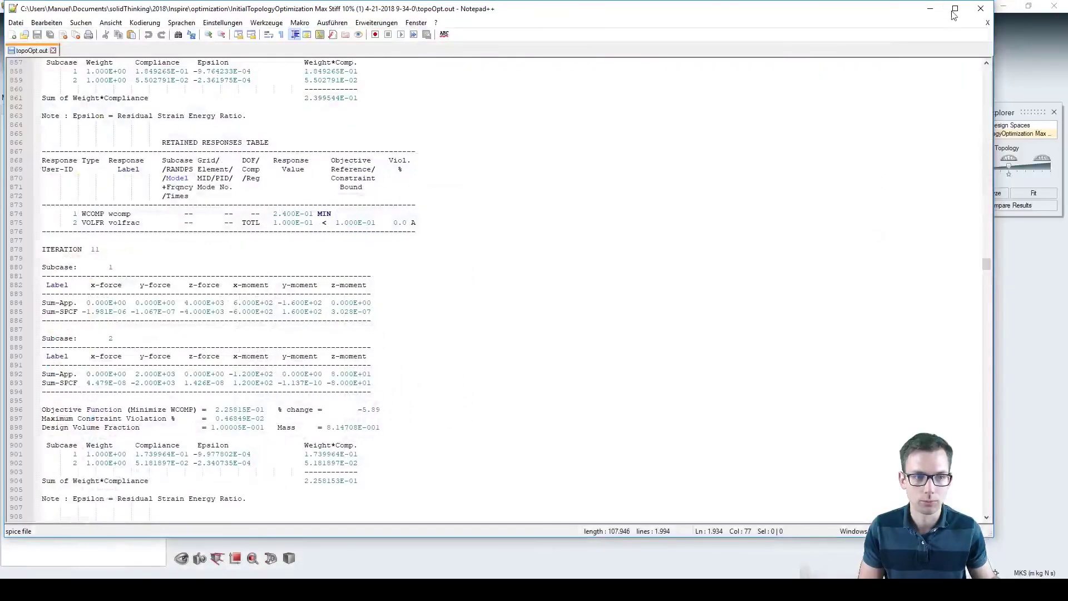
Back in Inspire, thin the topology result to about 0.52 kg using the Shape Explorer slider
{"action": "left_click", "coordinate": [930, 9]}
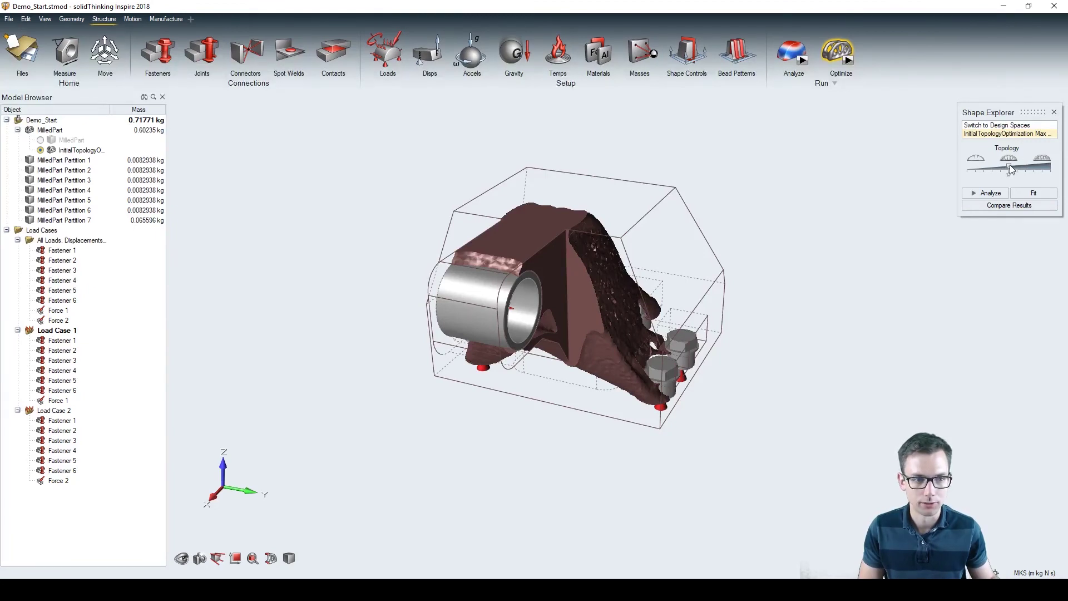
{"action": "right_click_drag", "start_coordinate": [766, 312], "coordinate": [534, 312]}
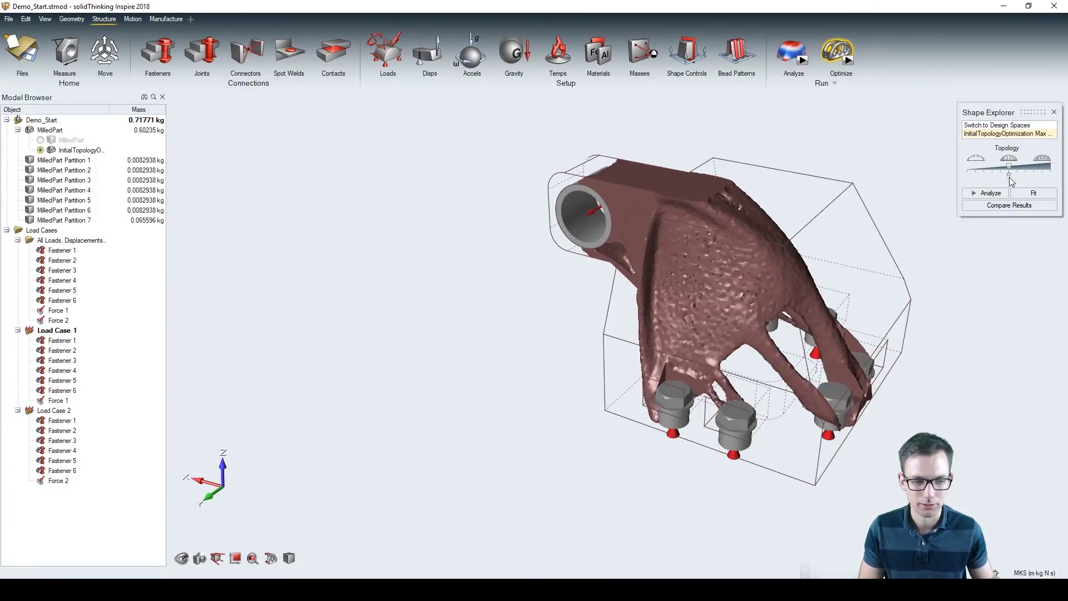
{"action": "left_click_drag", "start_coordinate": [1010, 171], "coordinate": [1006, 171]}
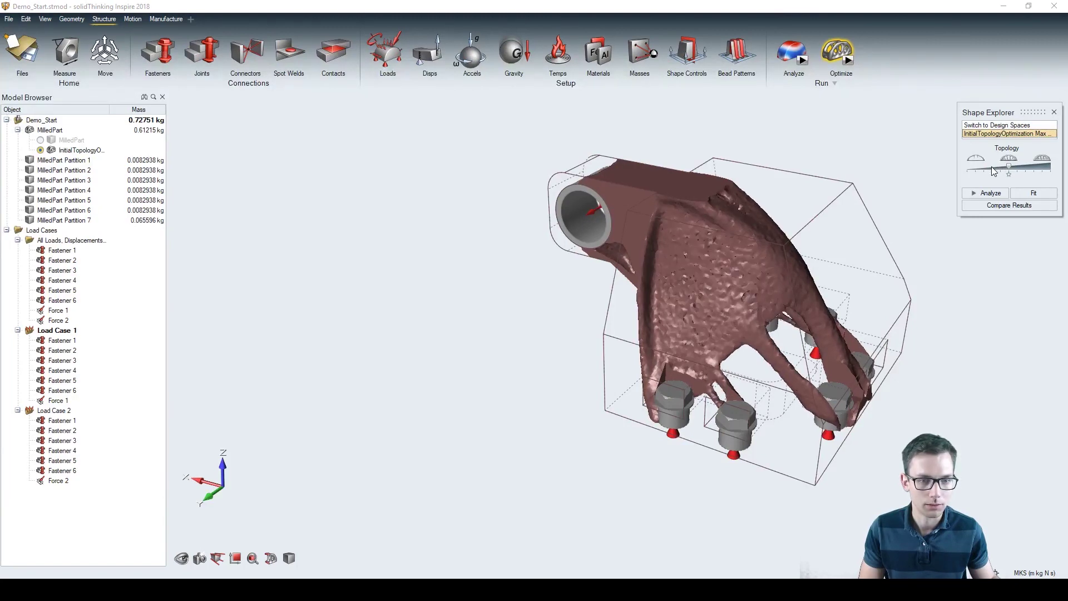
{"action": "left_click", "coordinate": [992, 167]}
{"action": "right_click_drag", "start_coordinate": [804, 300], "coordinate": [777, 228]}
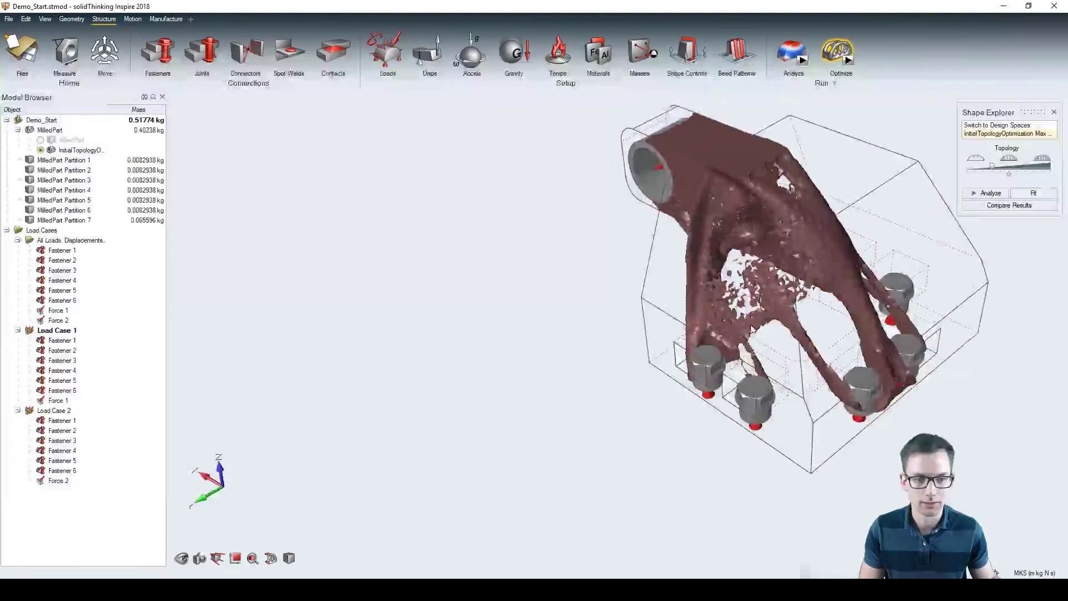
Thin the shape further to about 0.47 kg, inspect it, and reopen the Run Optimization settings
{"action": "left_click", "coordinate": [990, 170]}
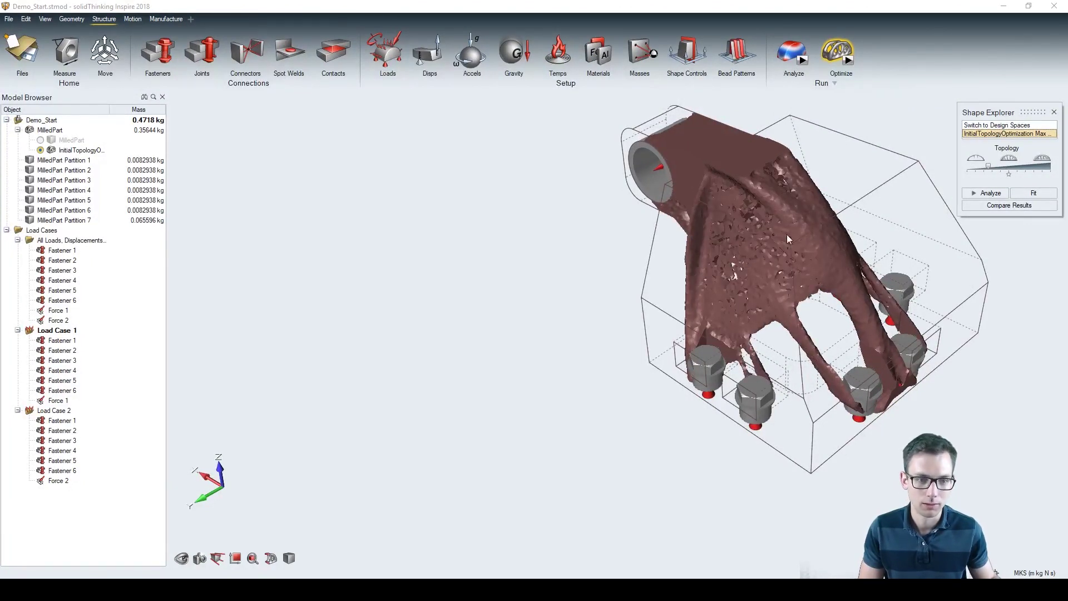
{"action": "right_click_drag", "start_coordinate": [821, 327], "coordinate": [932, 262]}
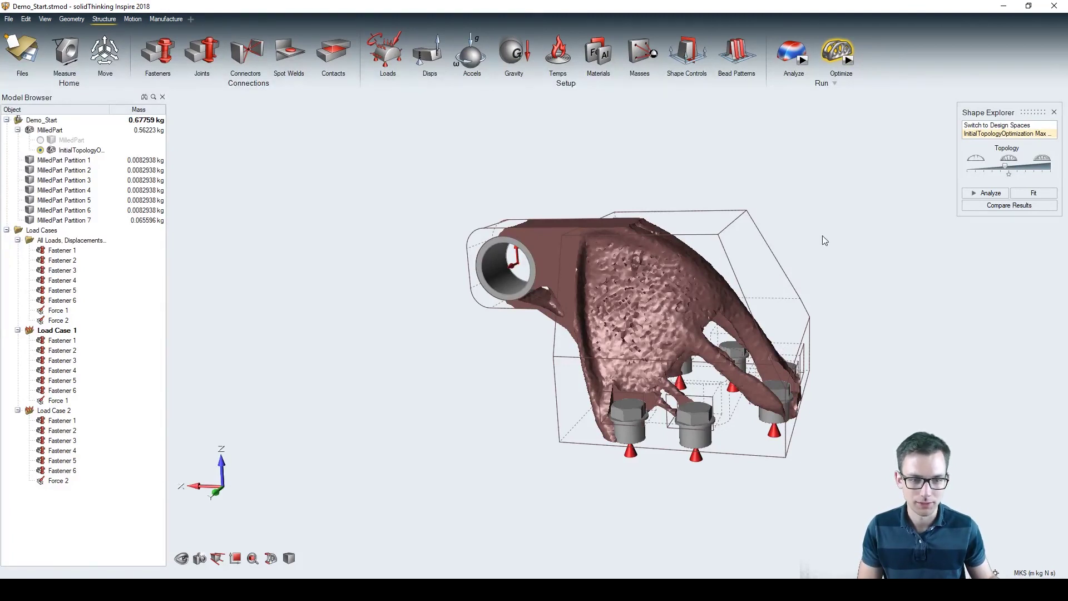
{"action": "right_click_drag", "start_coordinate": [734, 295], "coordinate": [765, 335]}
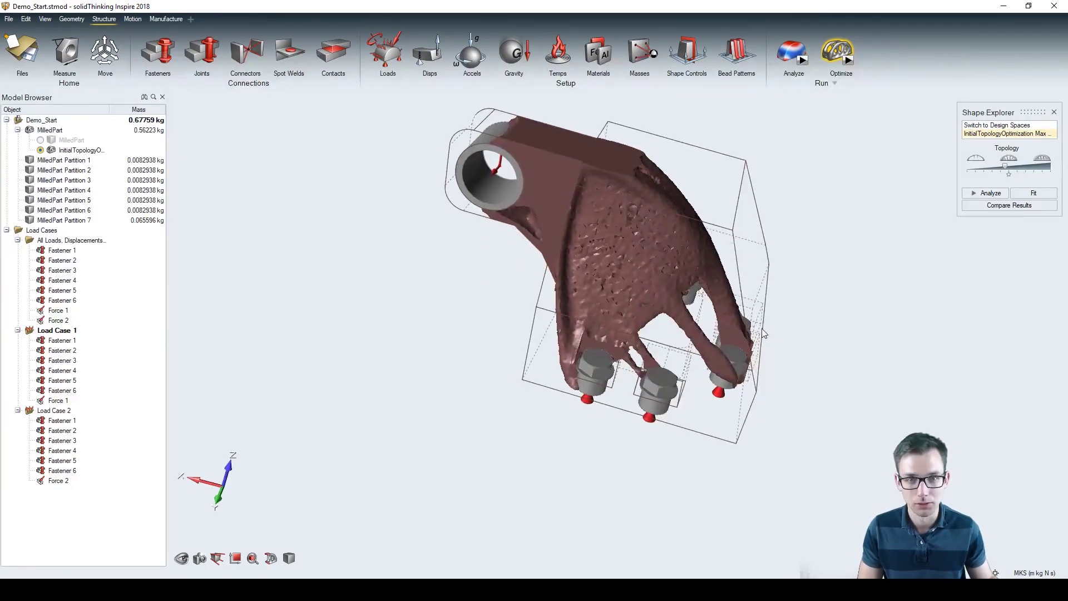
{"action": "left_click", "coordinate": [844, 64]}
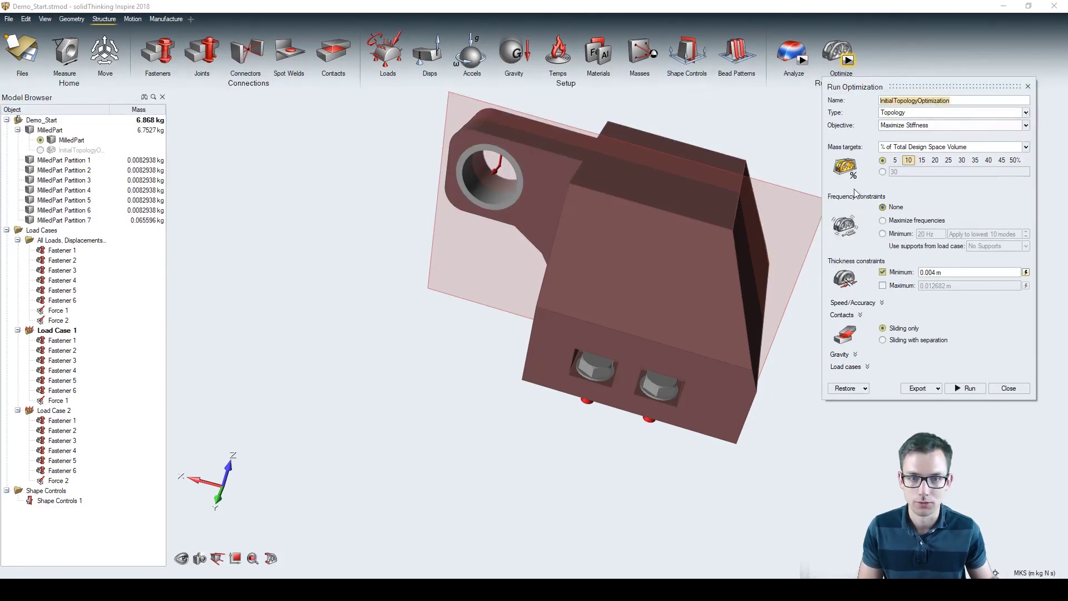
{"action": "right_click_drag", "start_coordinate": [778, 211], "coordinate": [636, 225]}
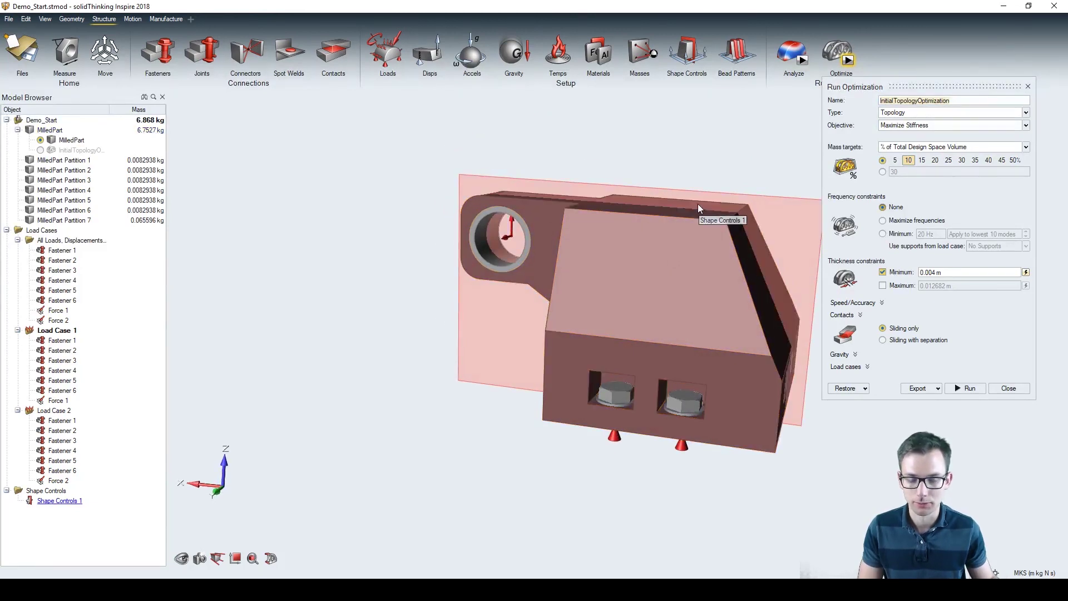